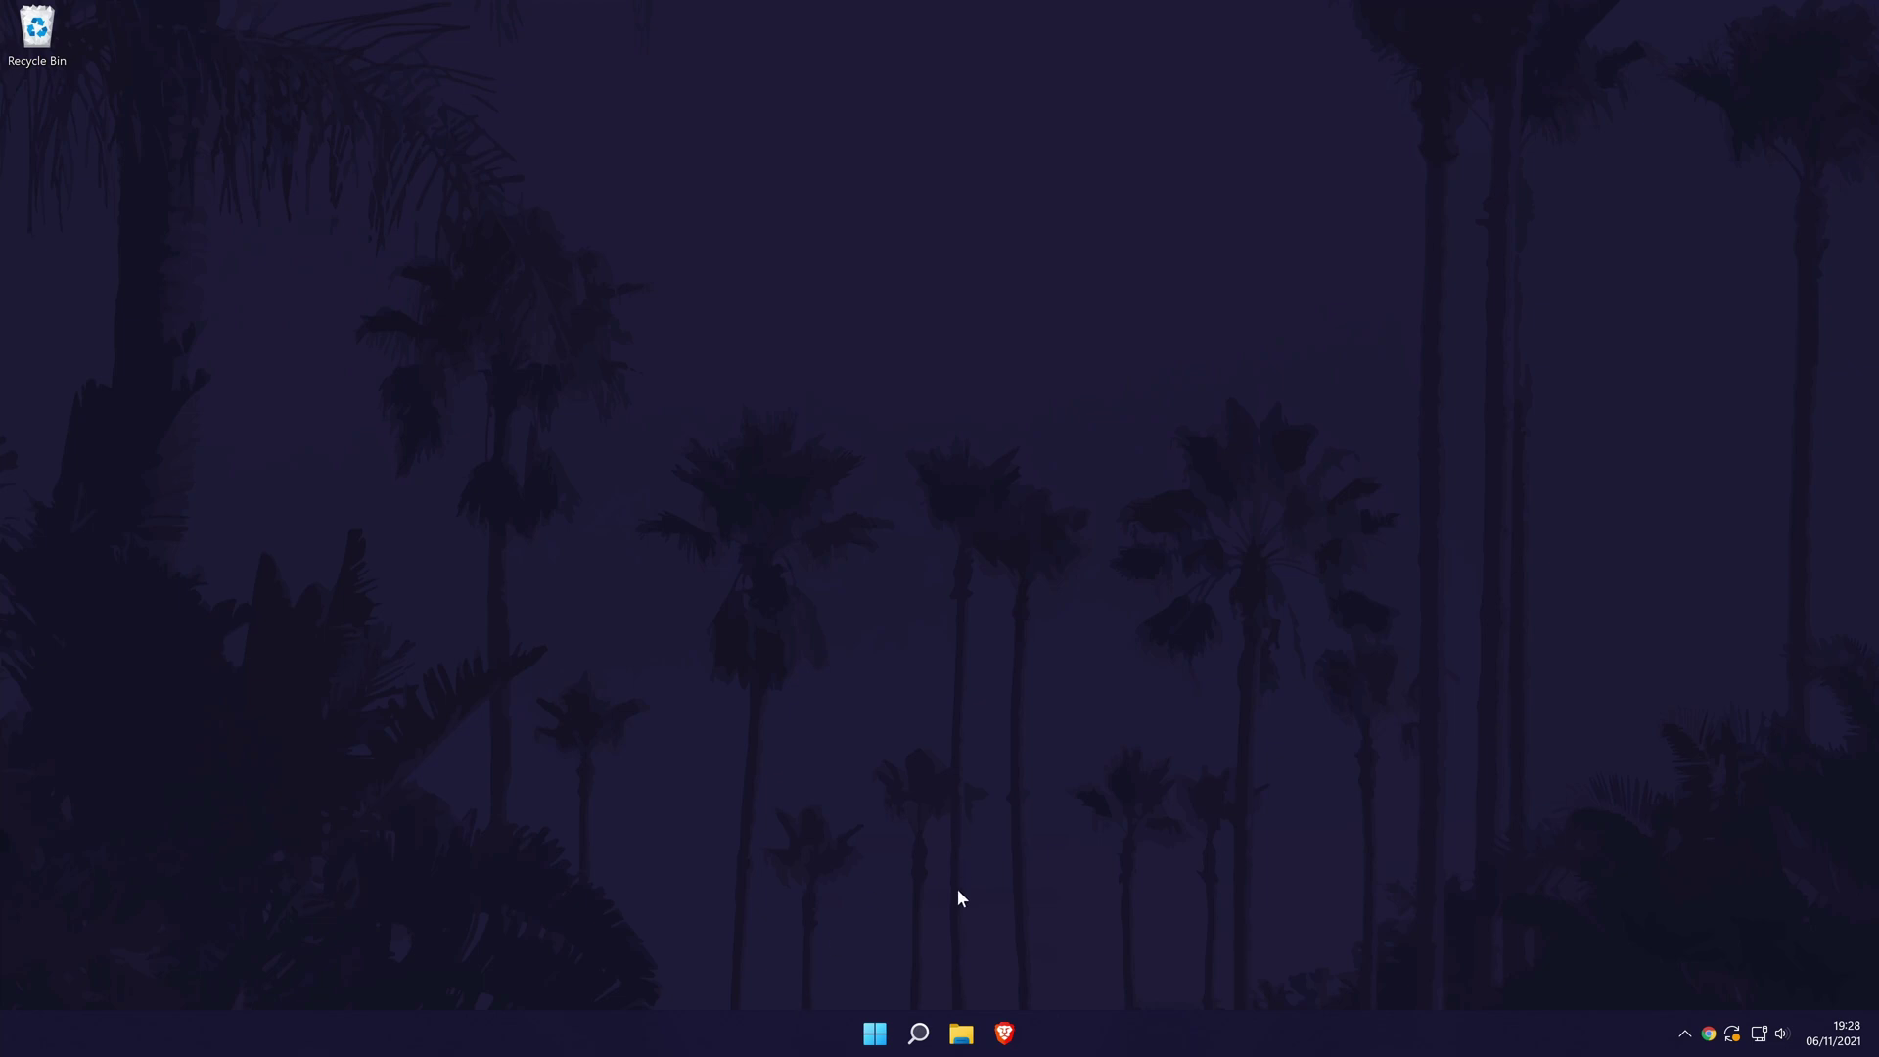
Open the Windows Settings app by searching for 'settings'.
click(917, 1043)
text(settings)
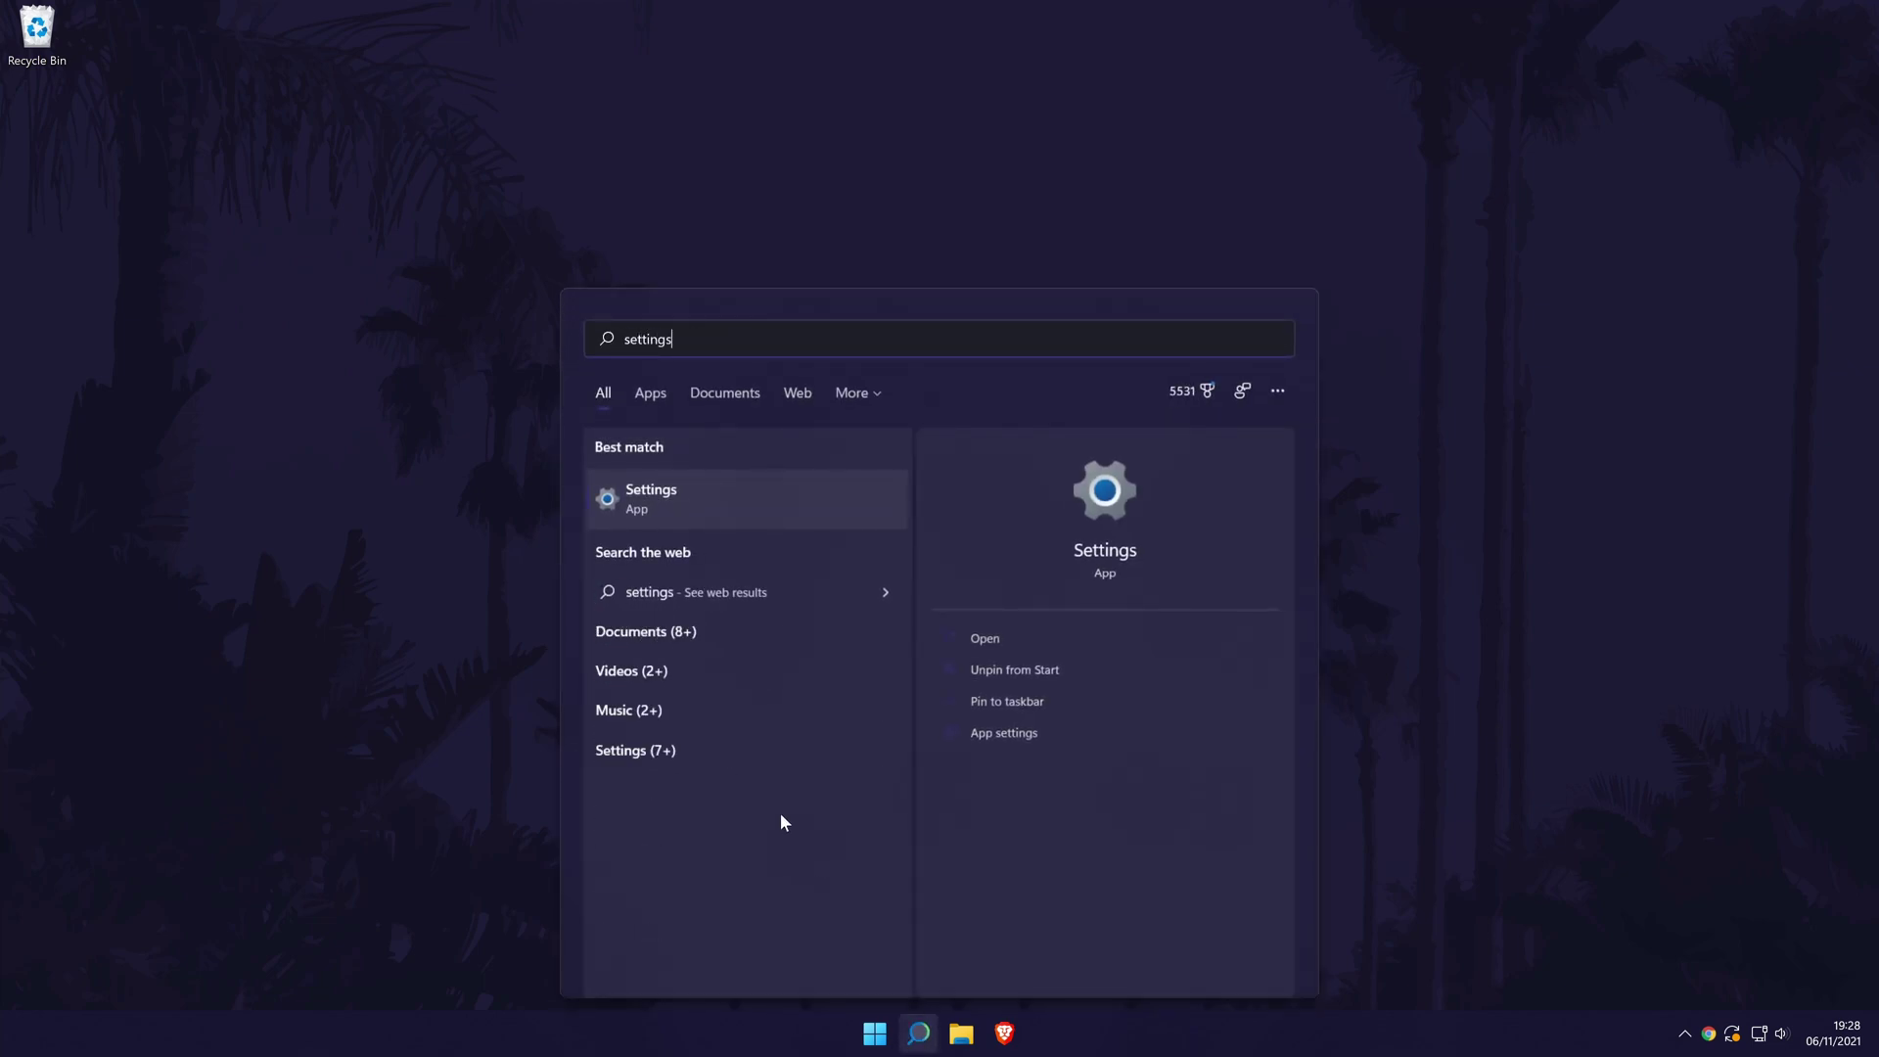
click(673, 490)
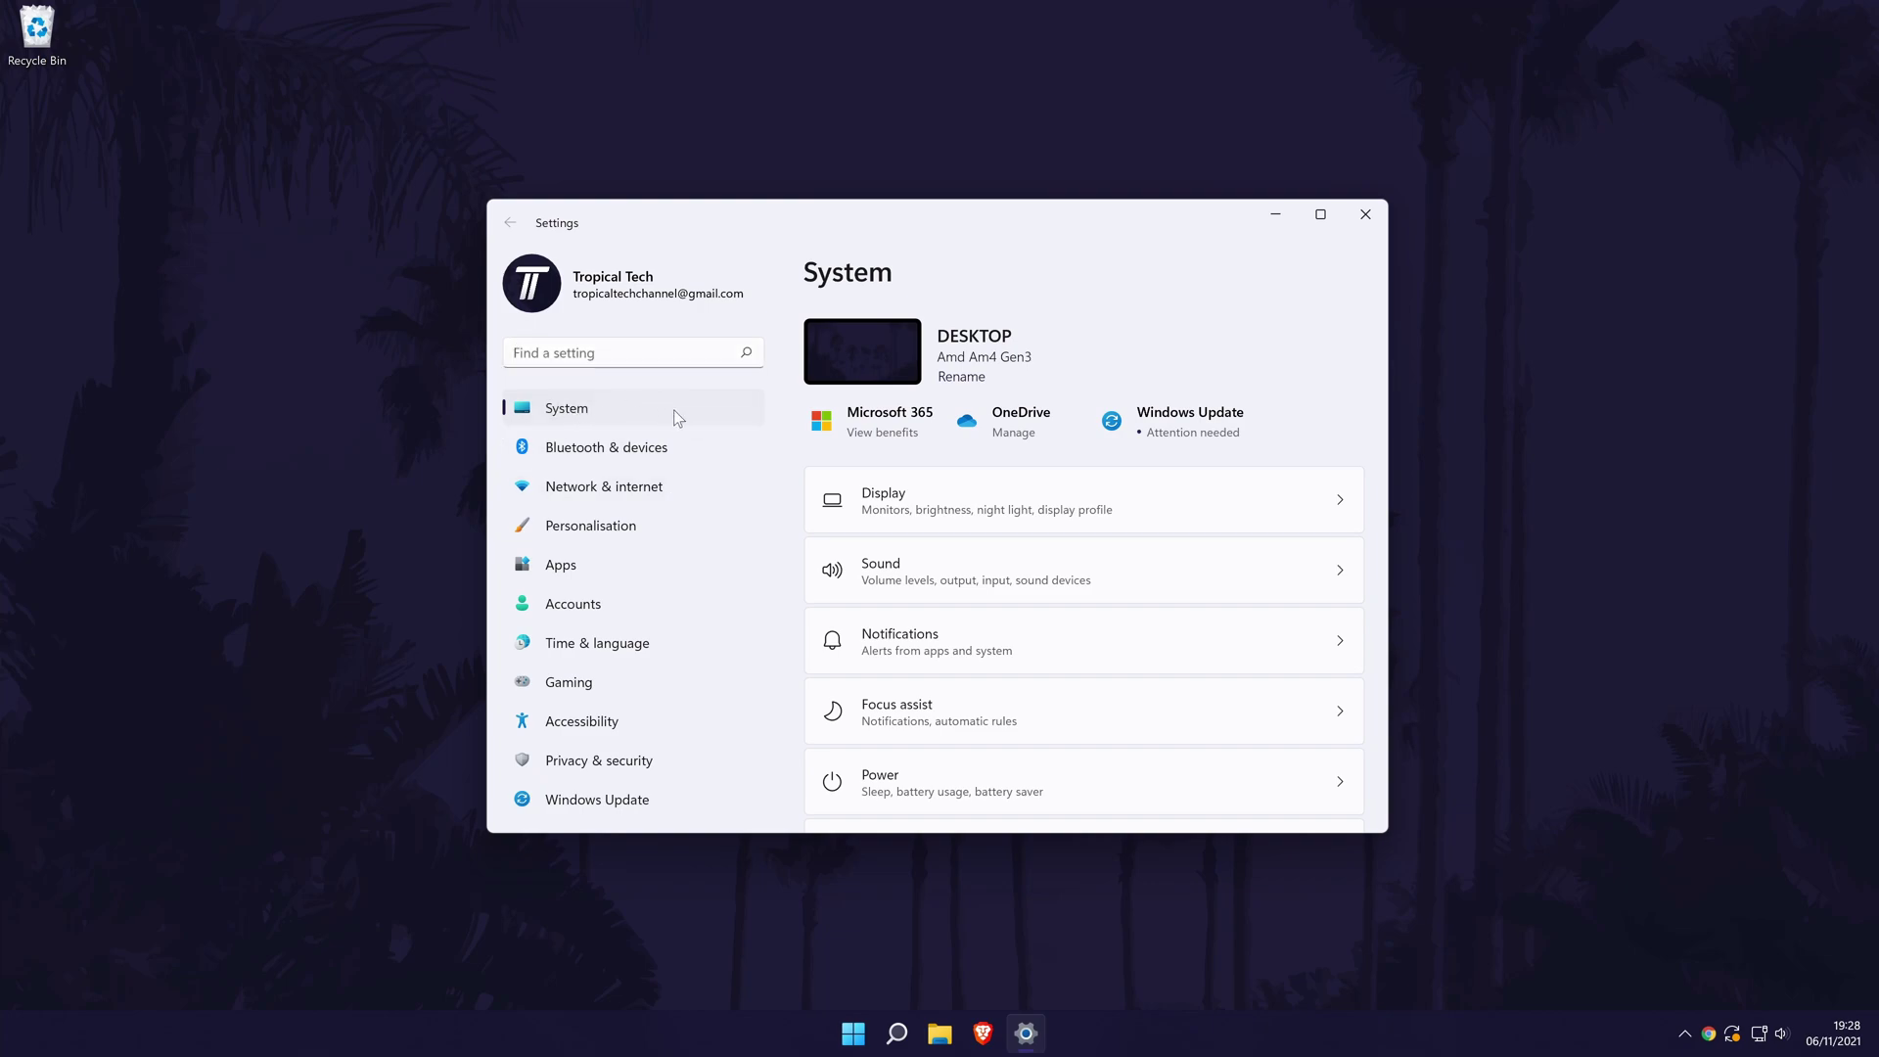
Run the Keyboard troubleshooter from System > Troubleshoot > Other troubleshooters.
scroll(1188, 482, down, 5)
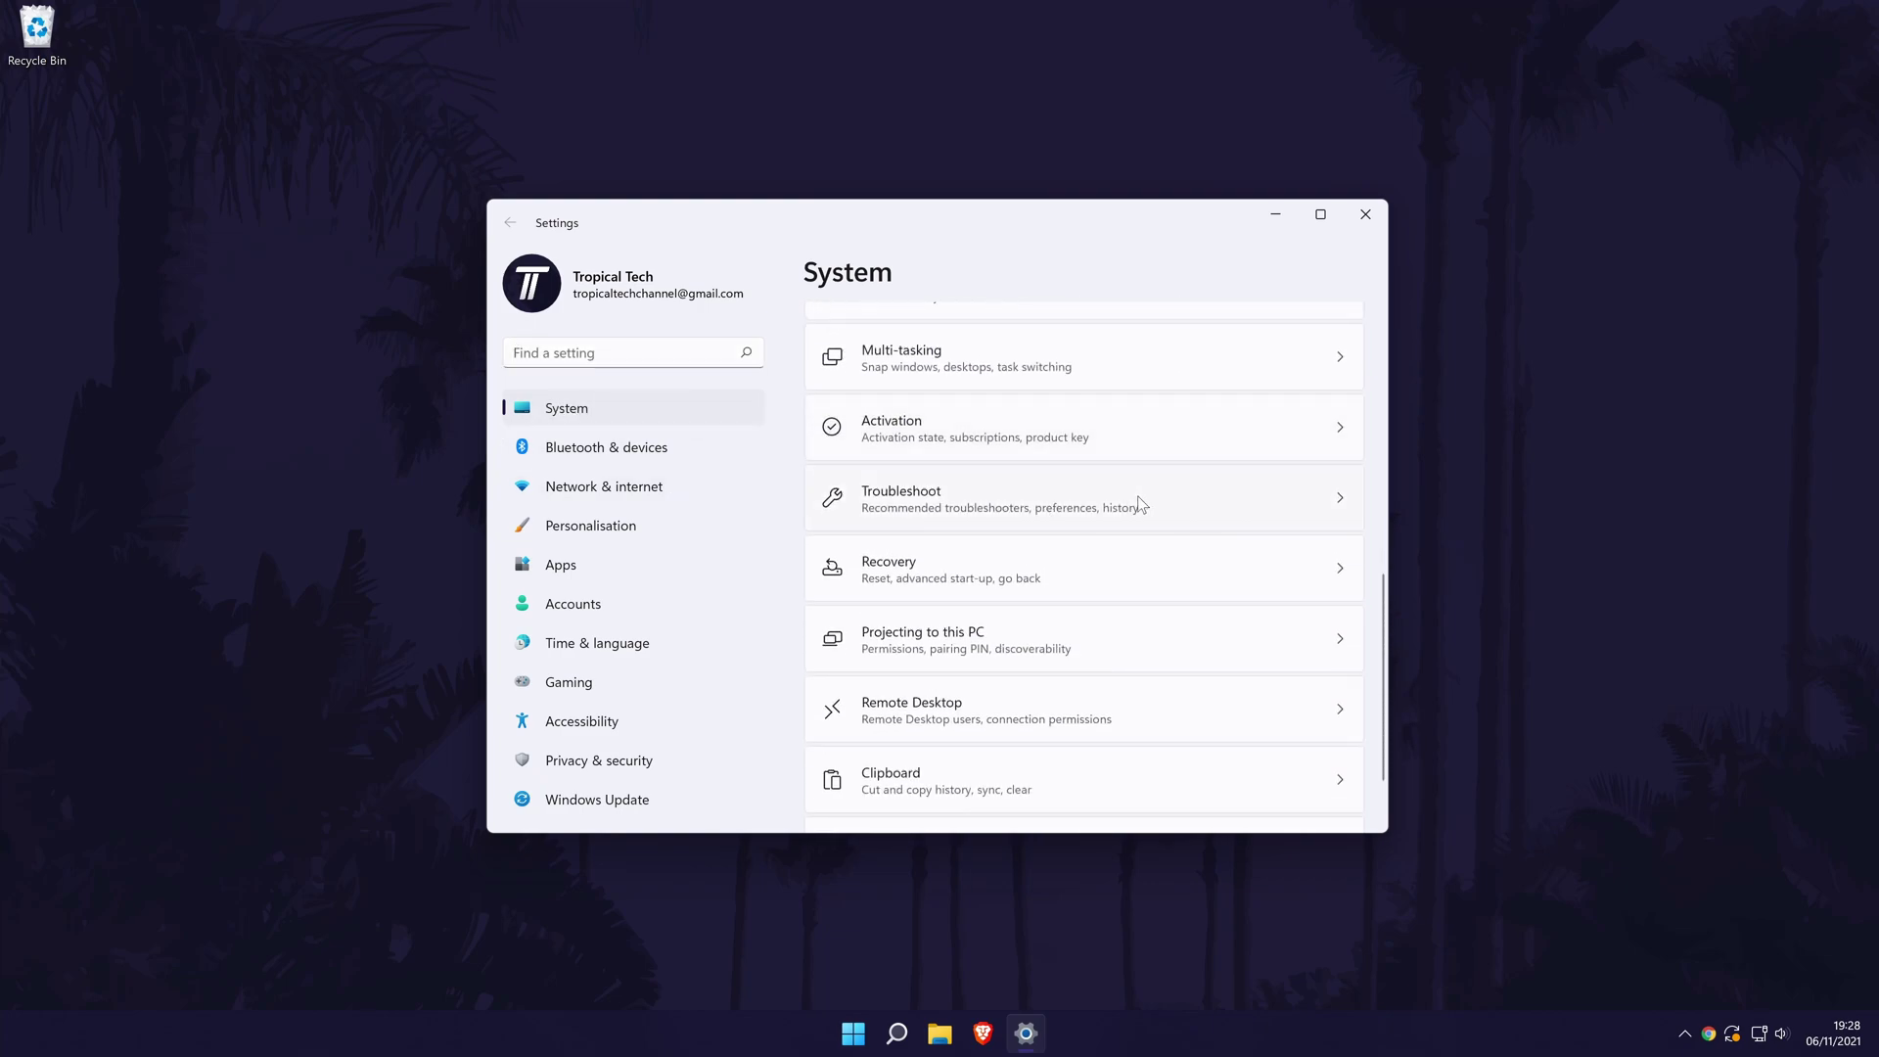
click(1146, 497)
click(1101, 525)
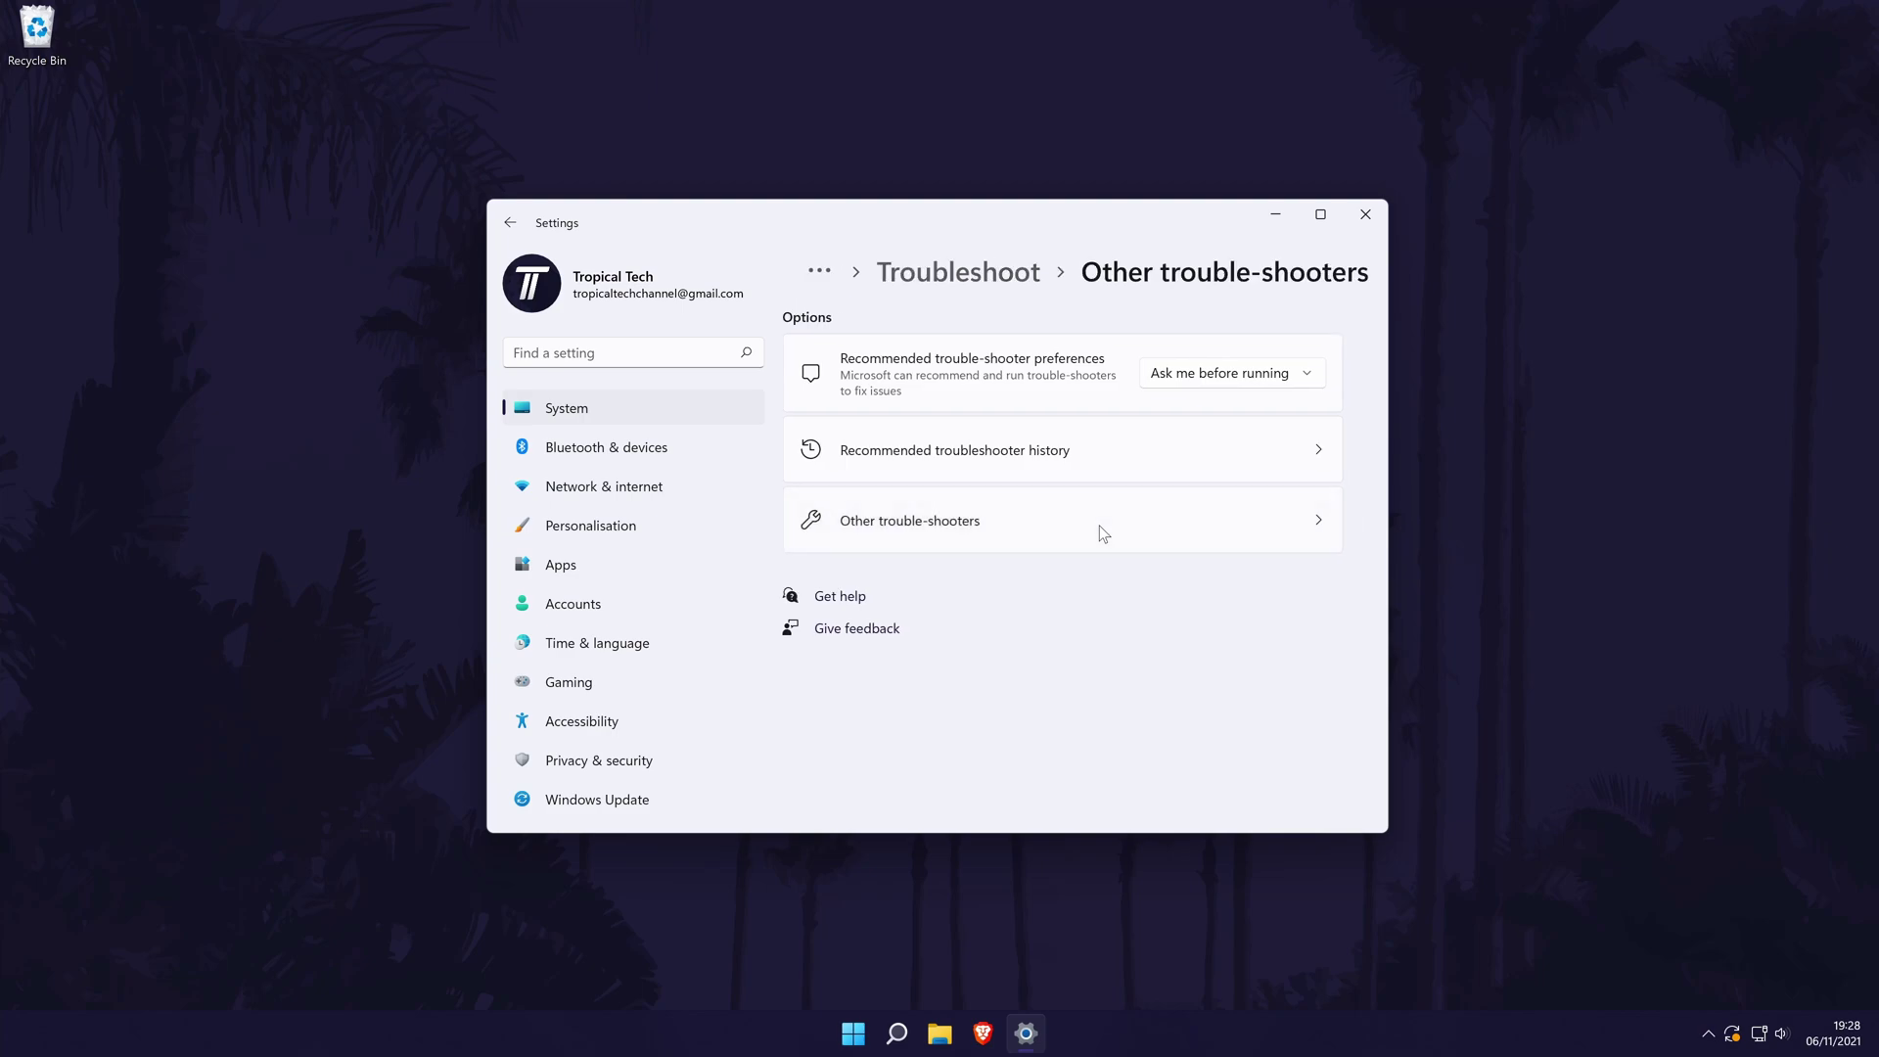
scroll(1103, 533, down, 5)
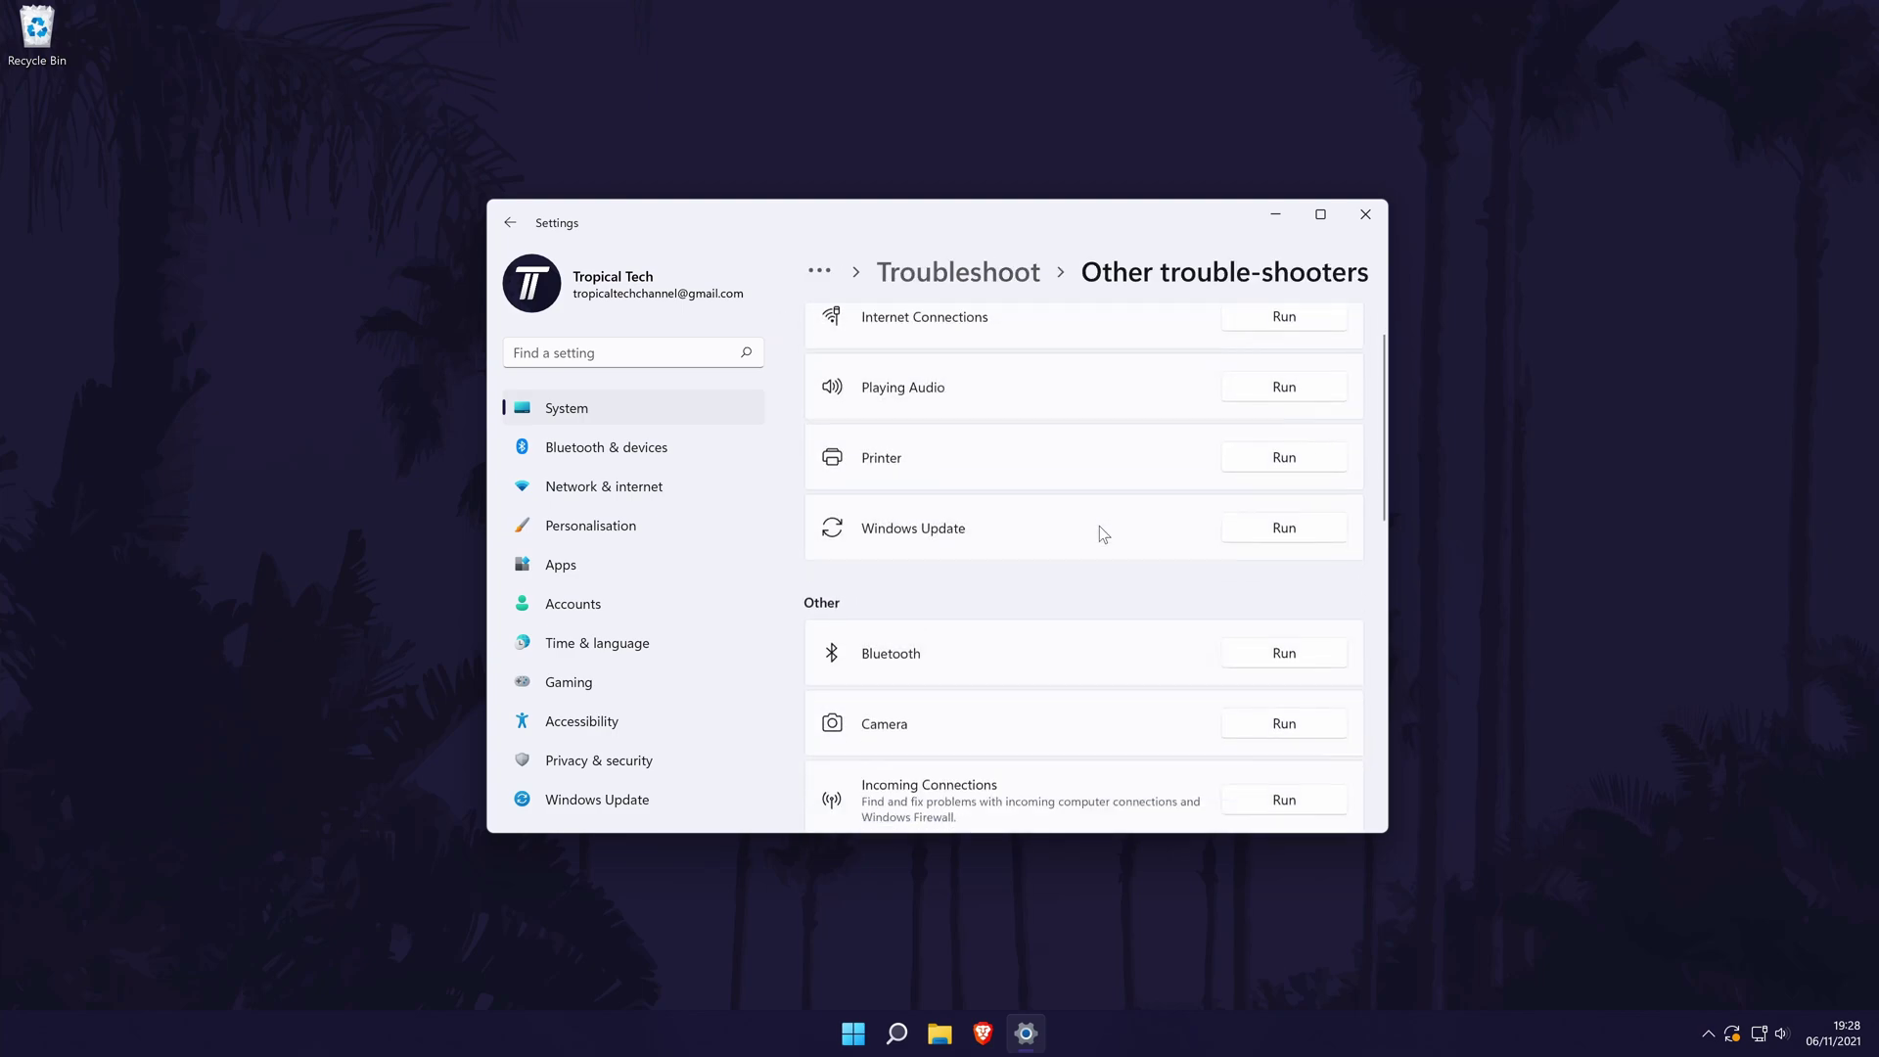
click(1319, 531)
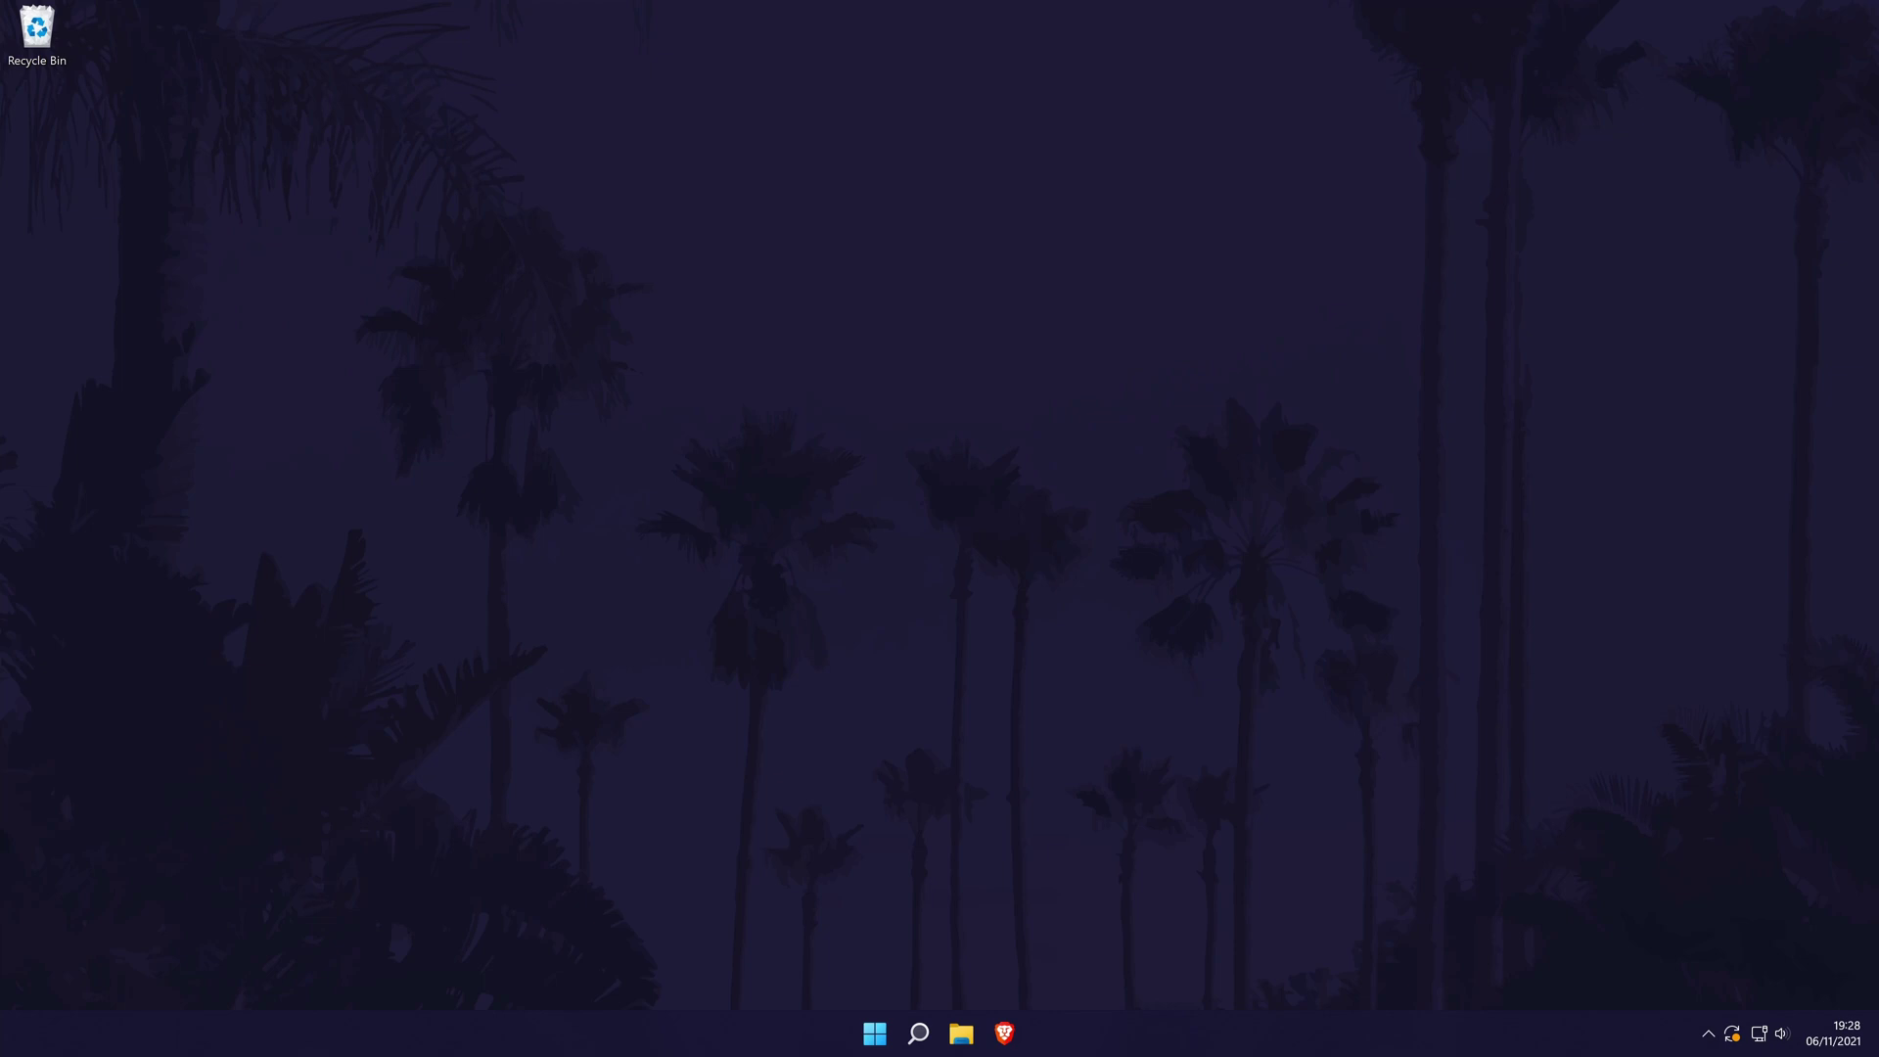
Open Device Manager and expand Keyboards to select the first HID Keyboard Device.
click(917, 1033)
text(device)
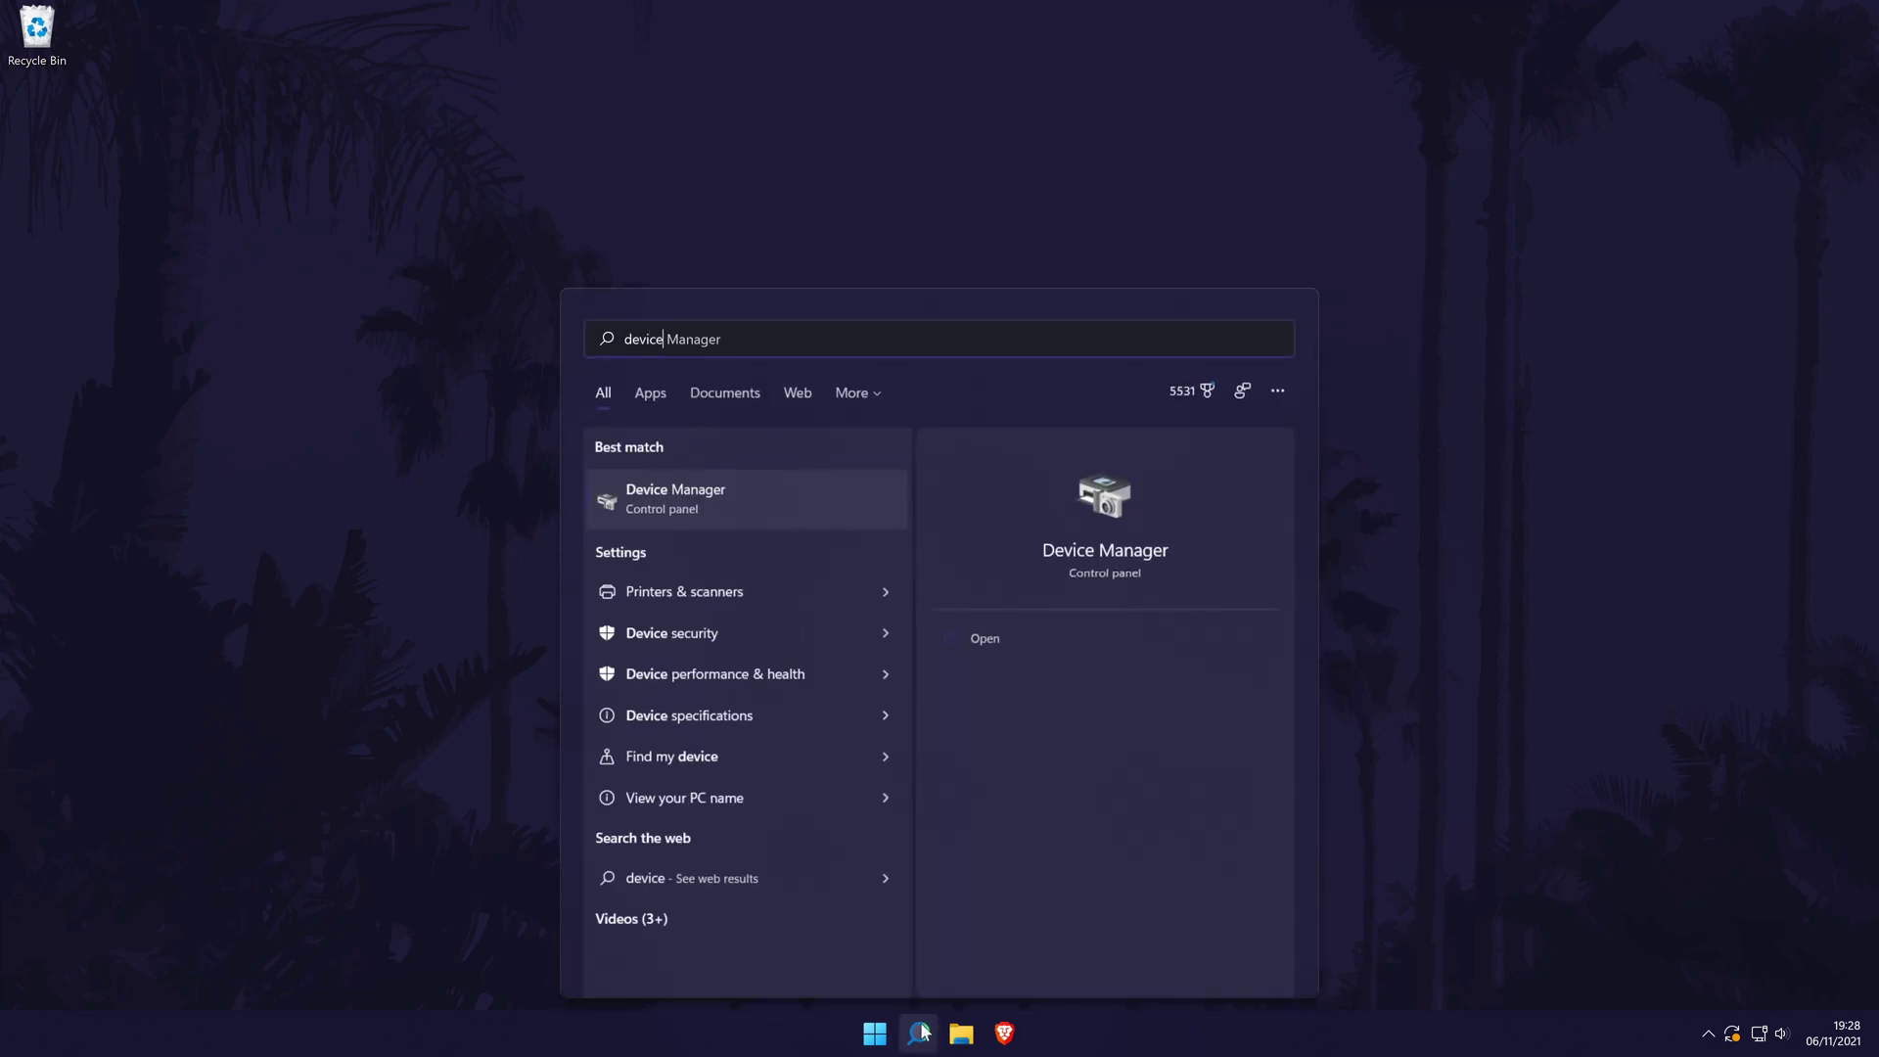
click(734, 493)
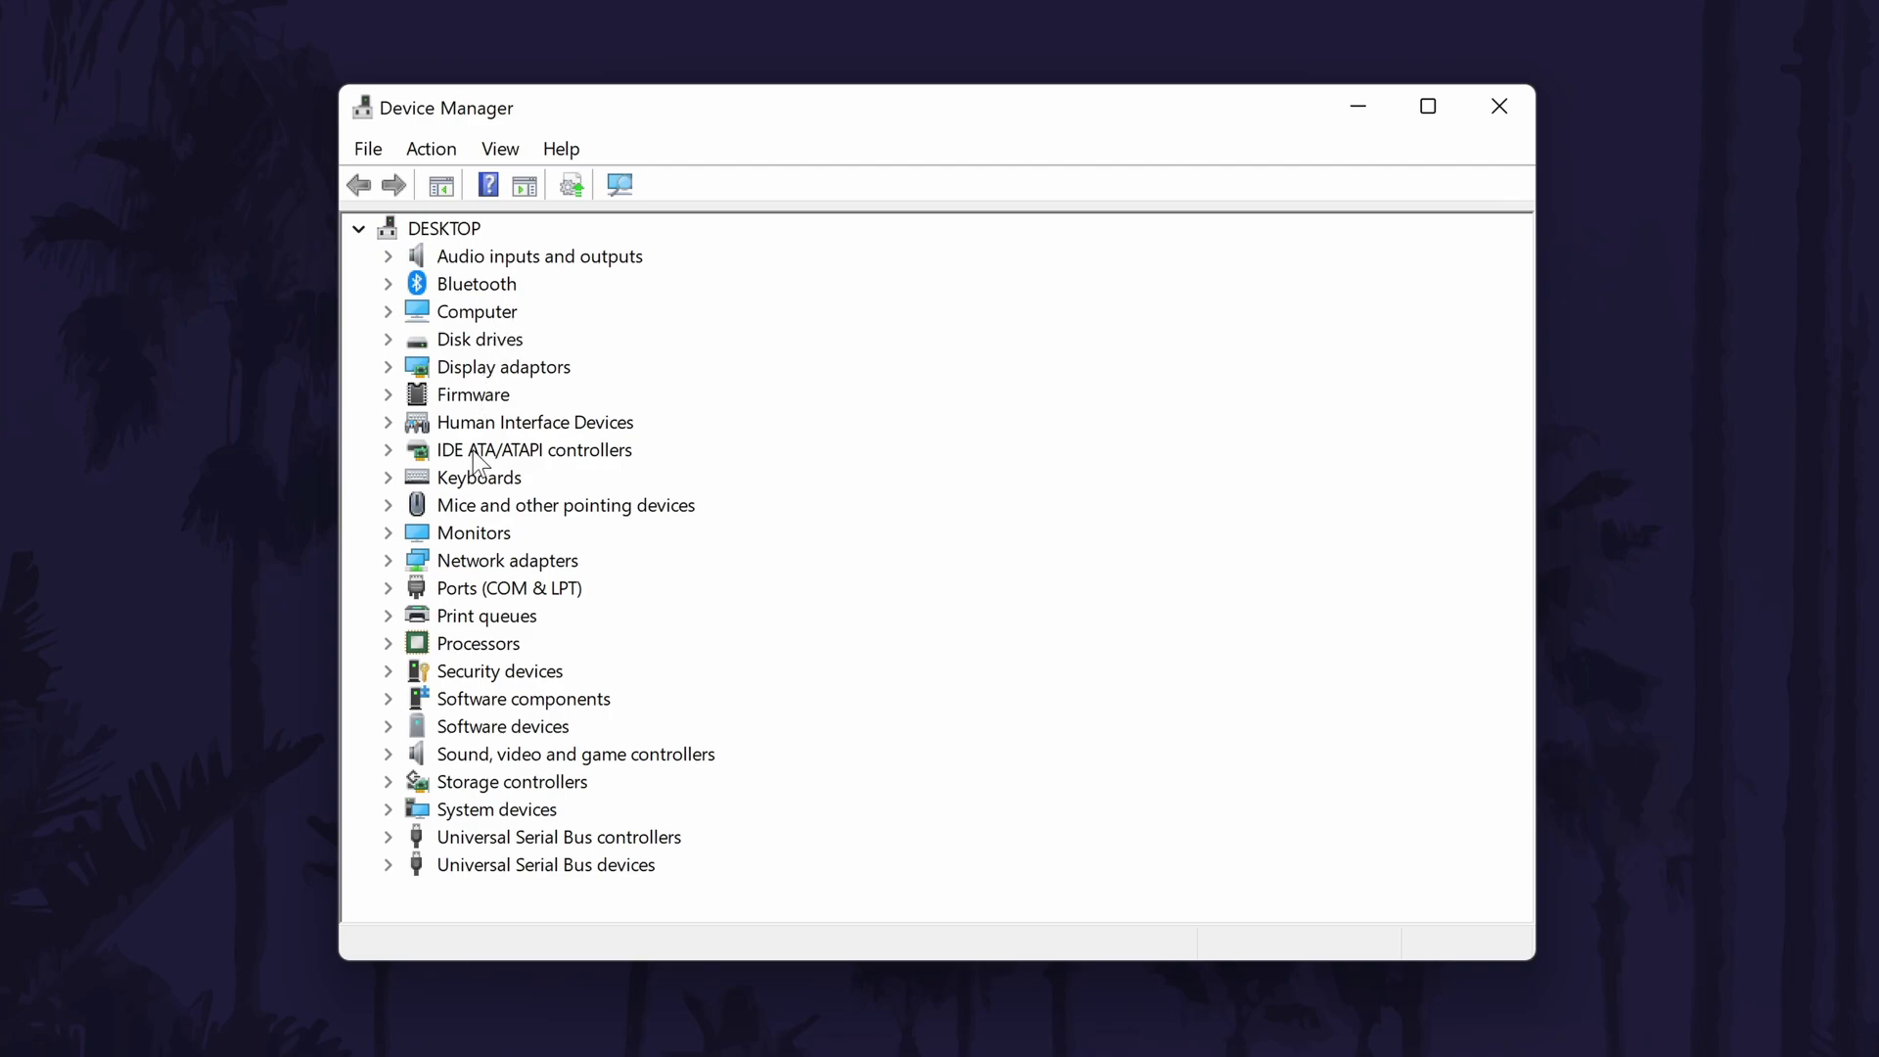
double_click(454, 482)
click(524, 505)
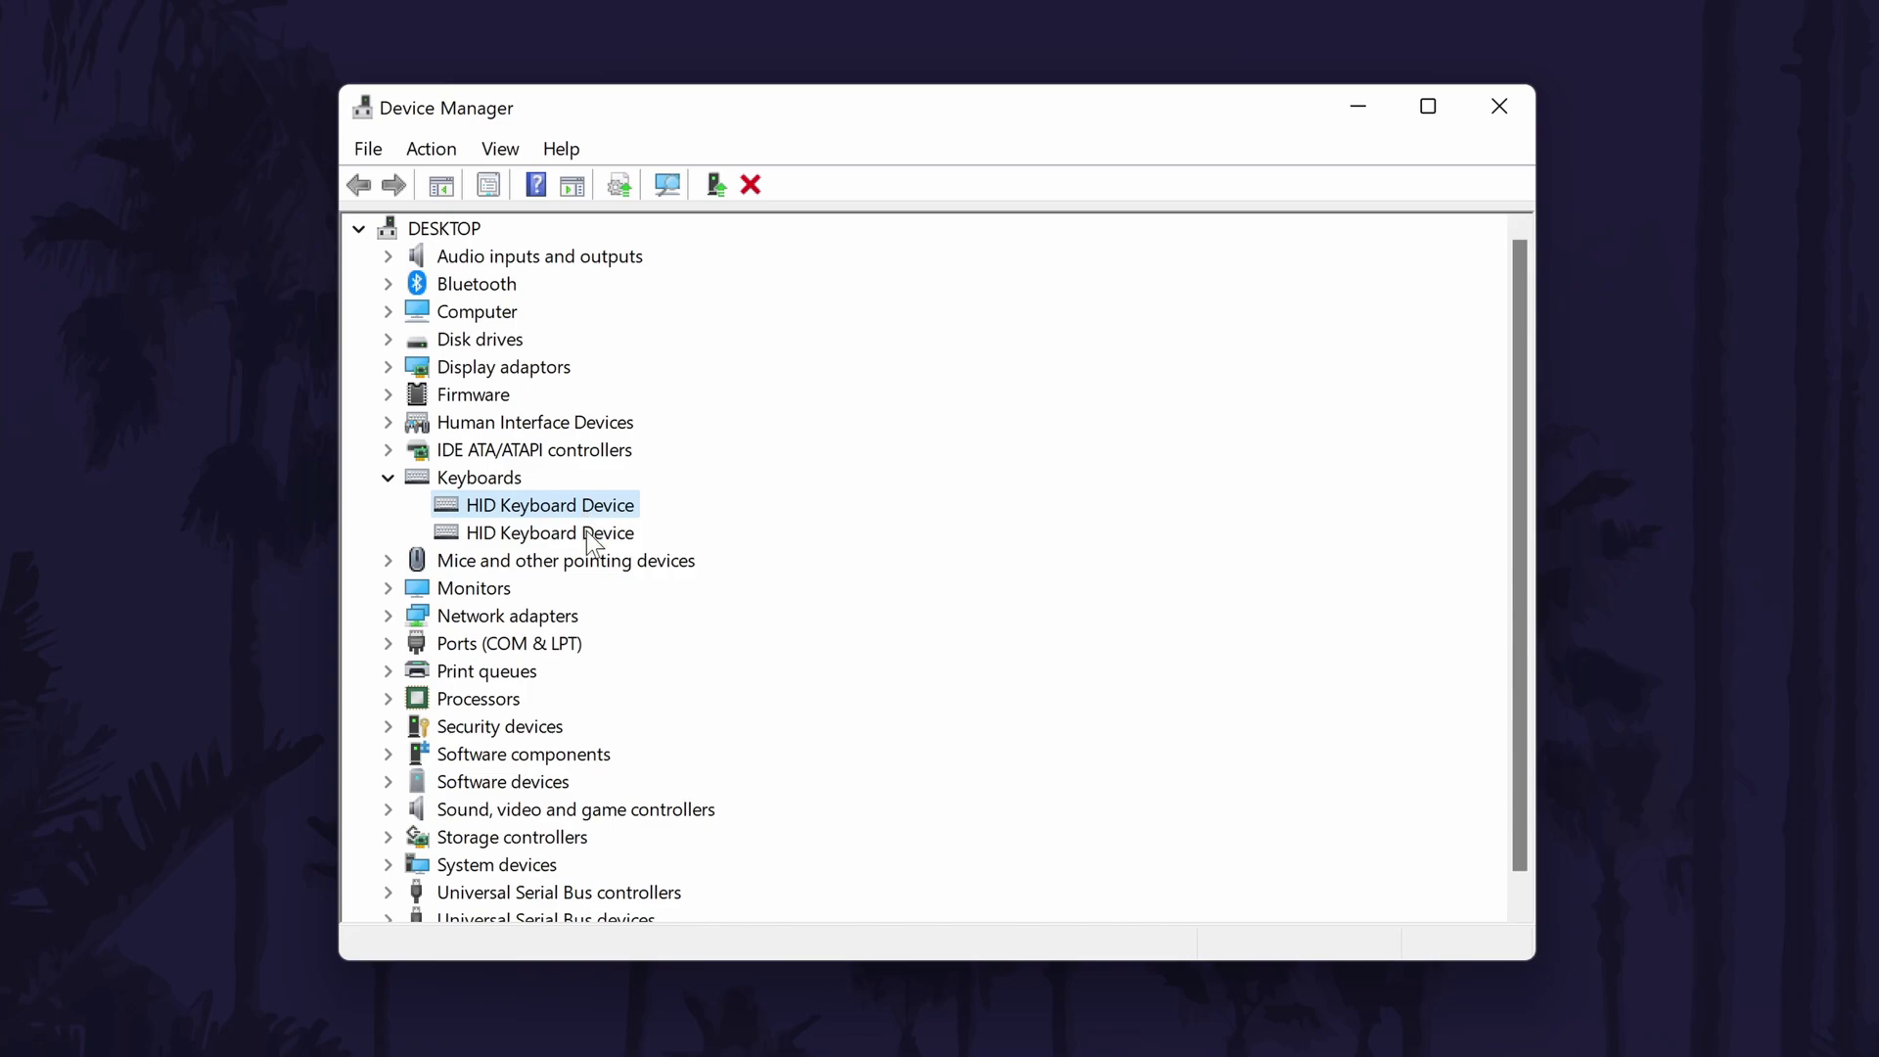
click(587, 531)
click(609, 505)
Search automatically for an updated HID Keyboard Device driver from its Driver properties.
double_click(609, 503)
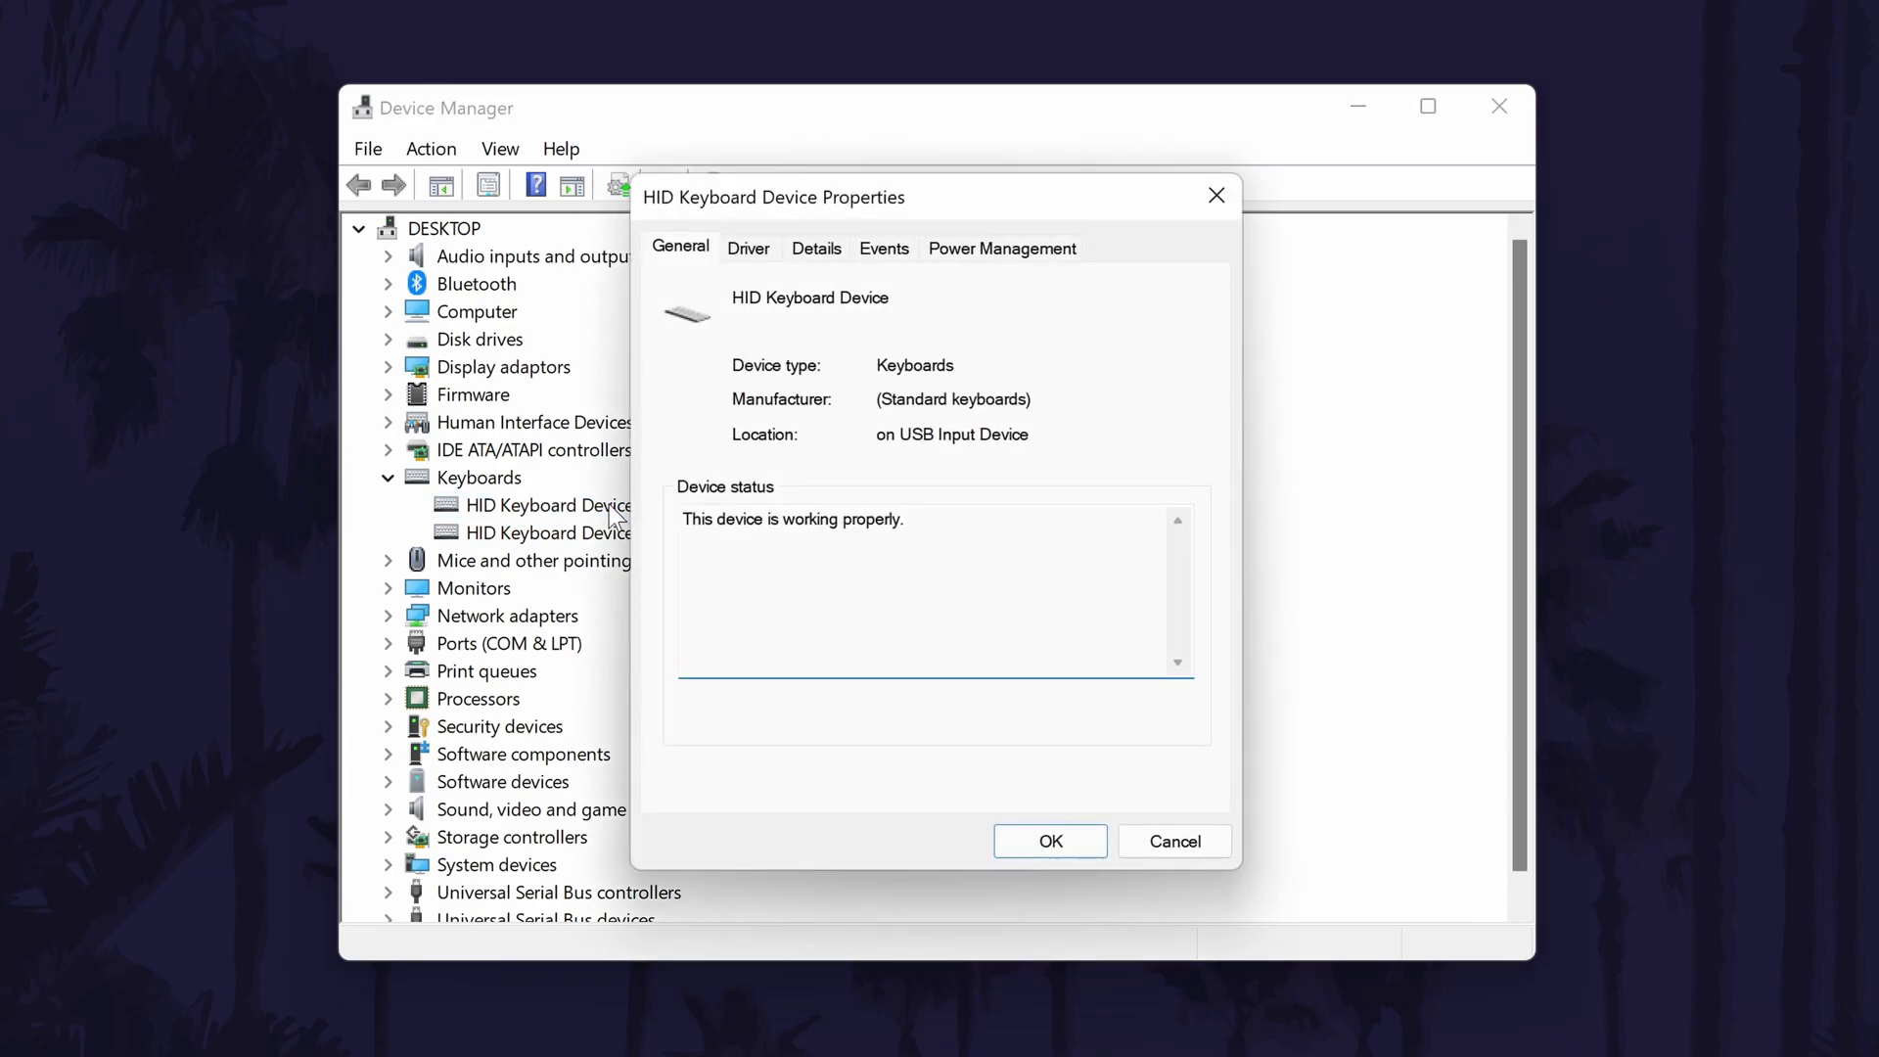
click(749, 249)
click(786, 592)
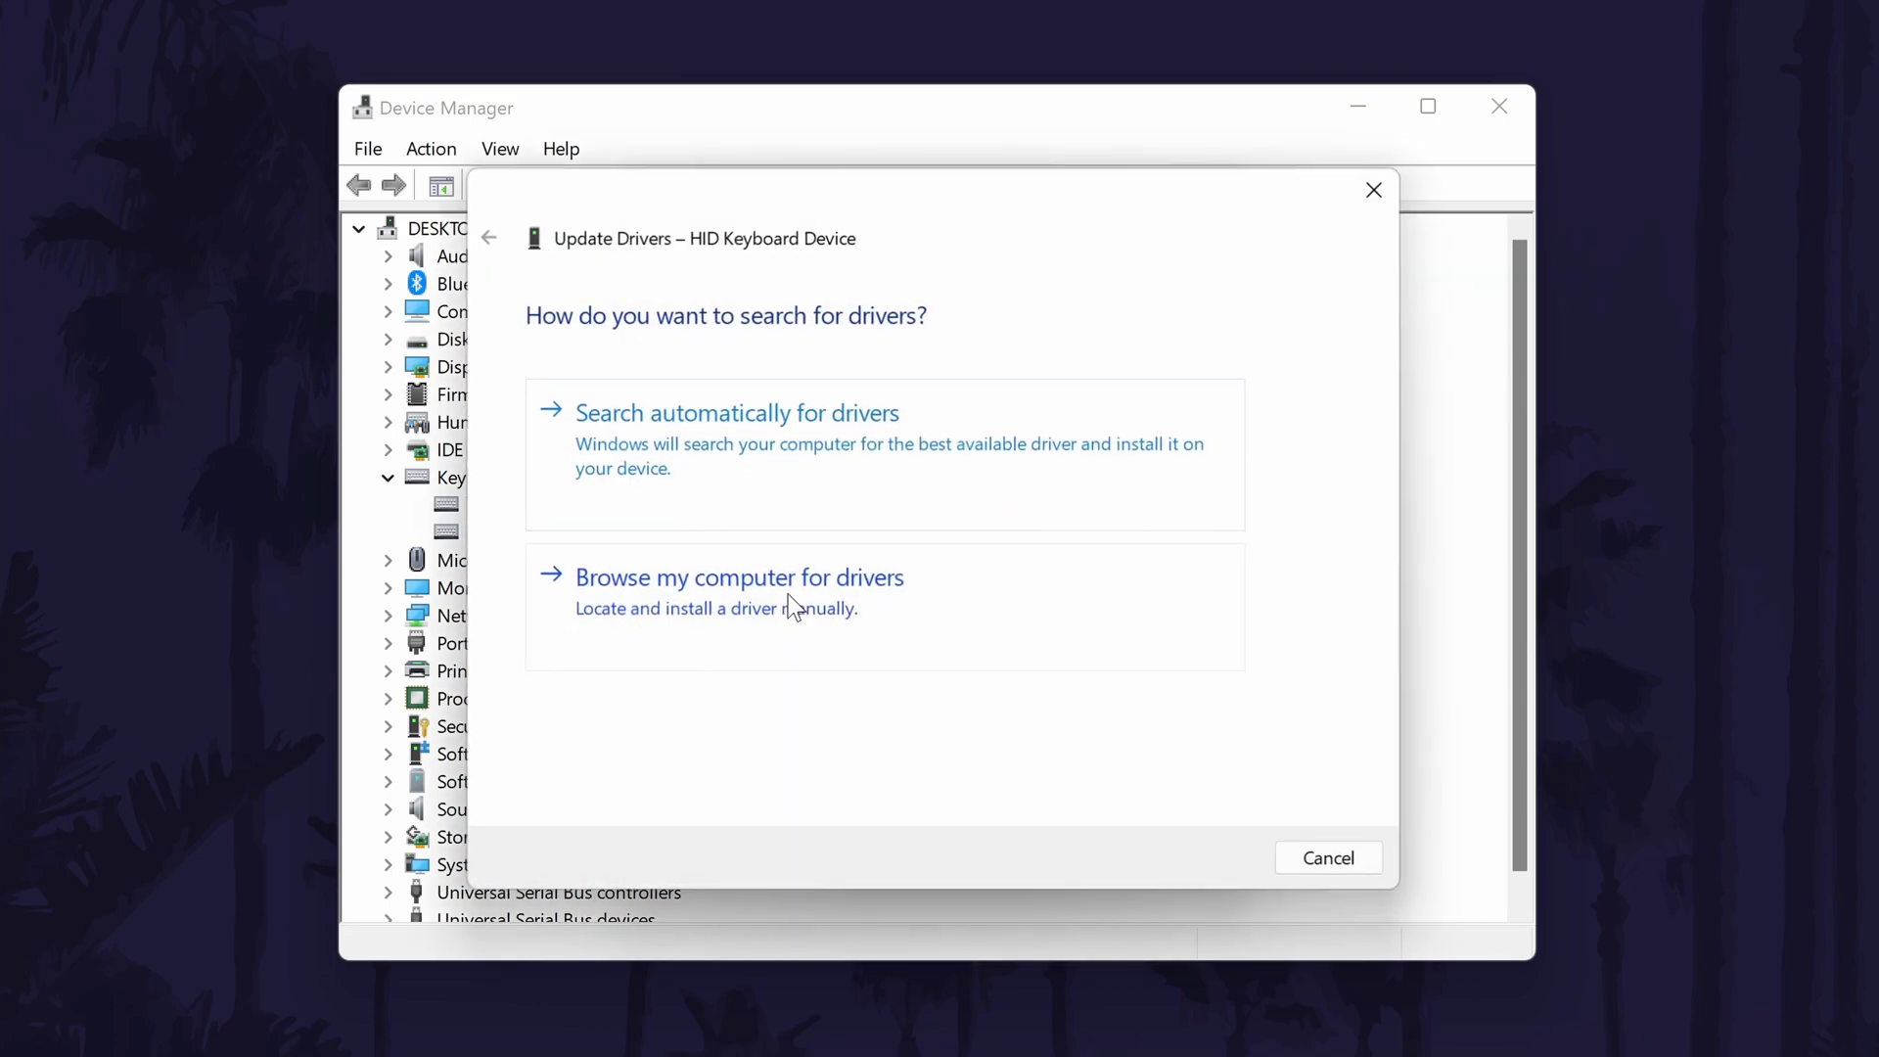
click(895, 414)
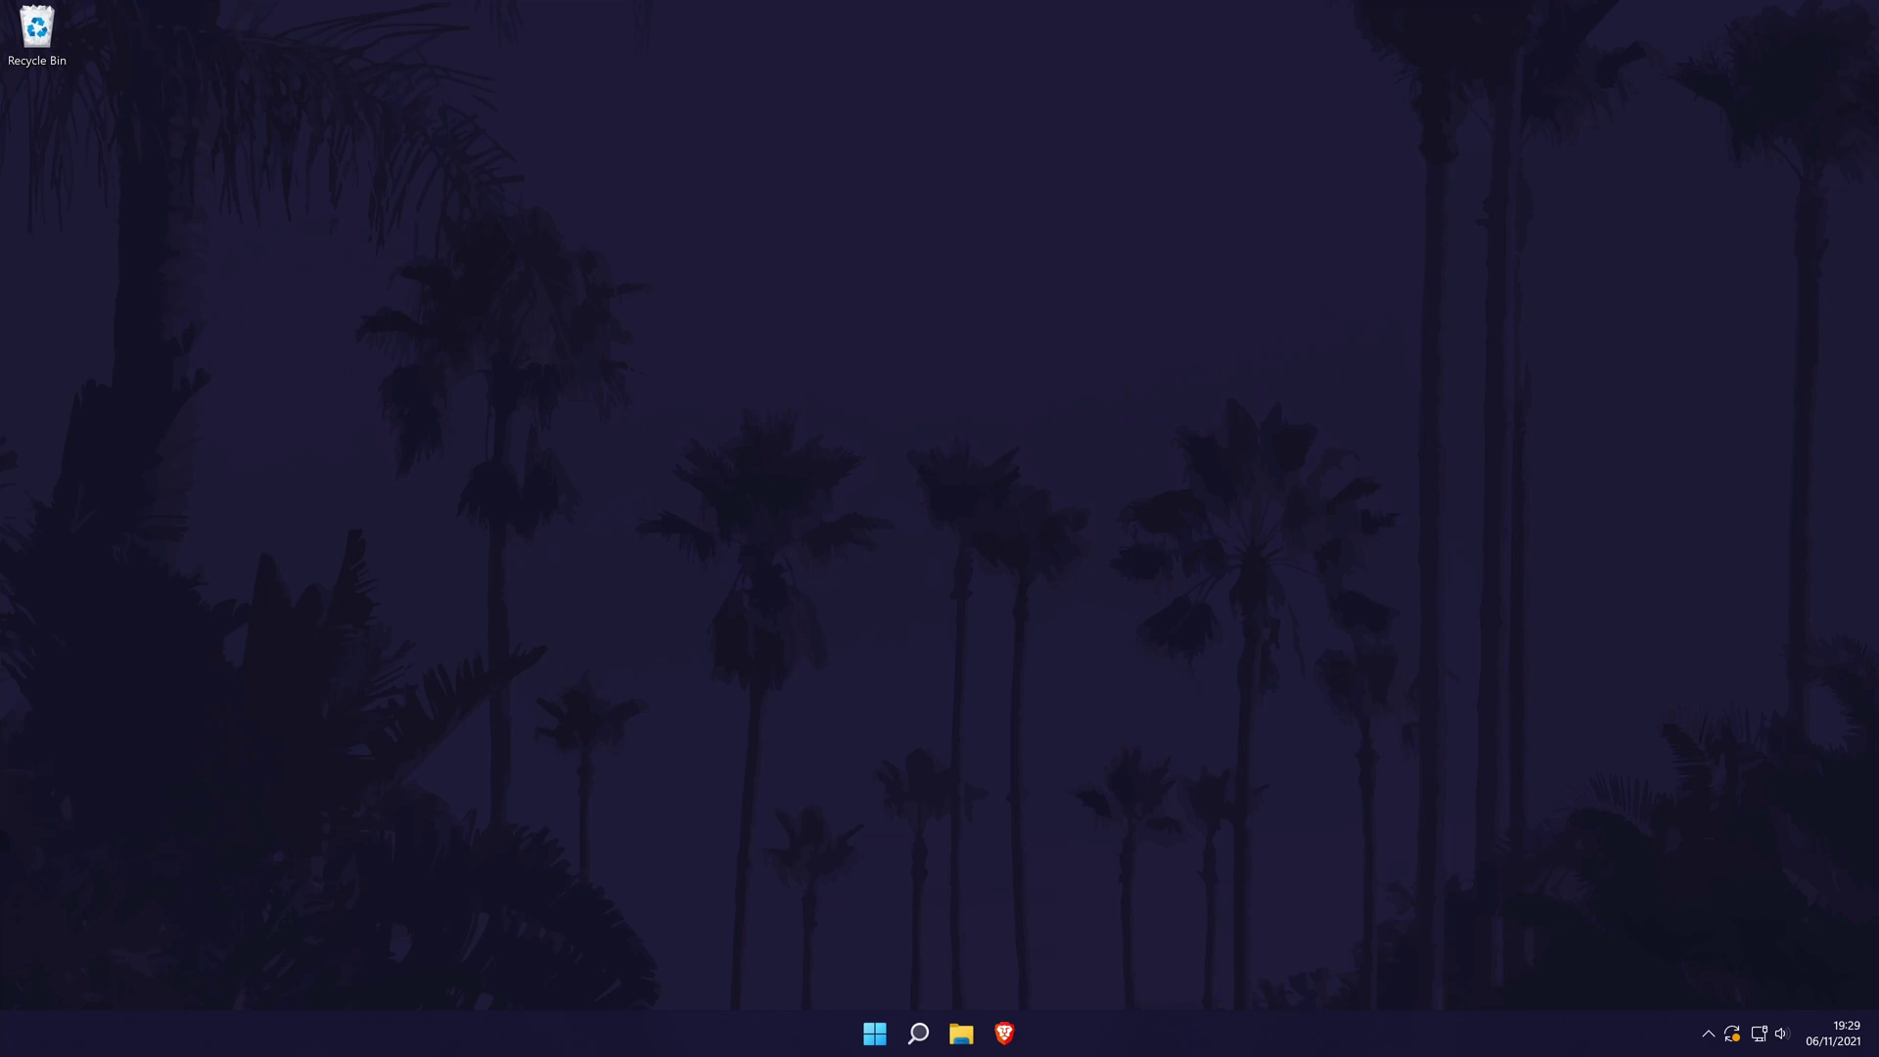
Open Settings > Time & language > Typing to review autocorrect and misspelt-word highlighting.
click(920, 1036)
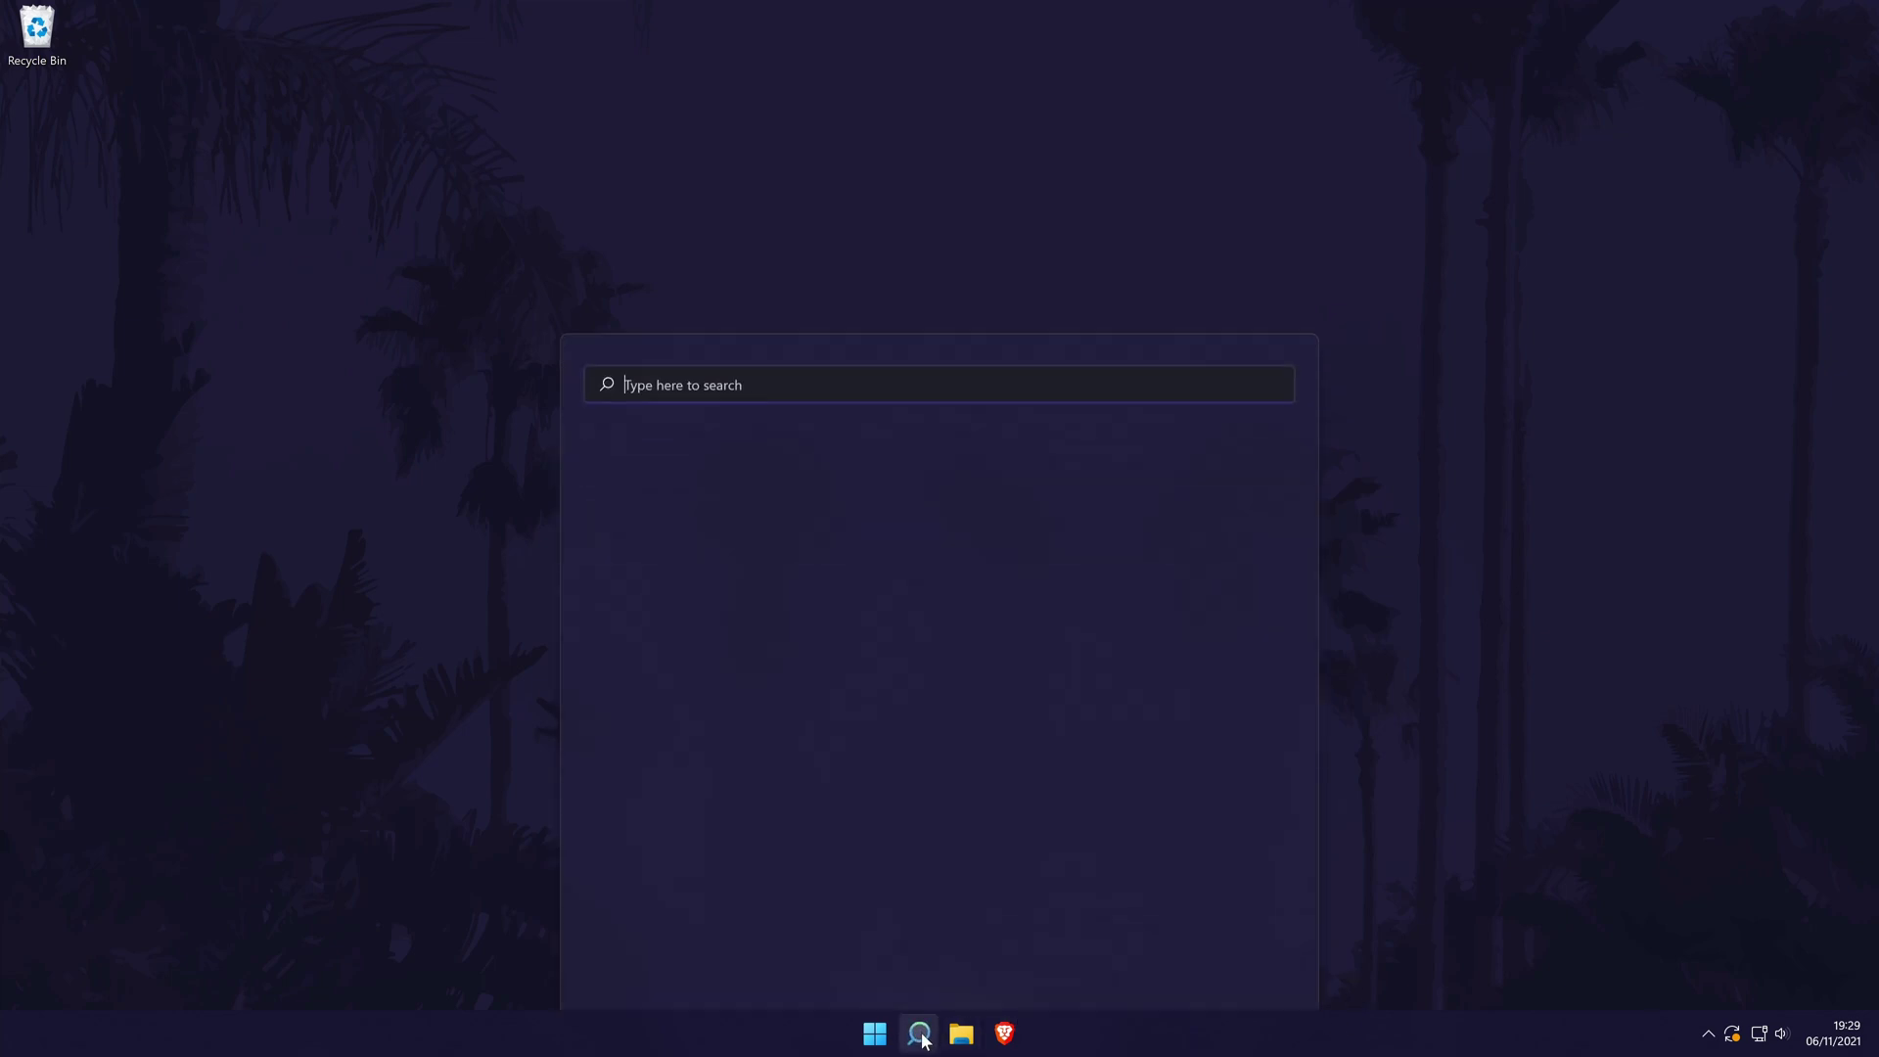
text(settings)
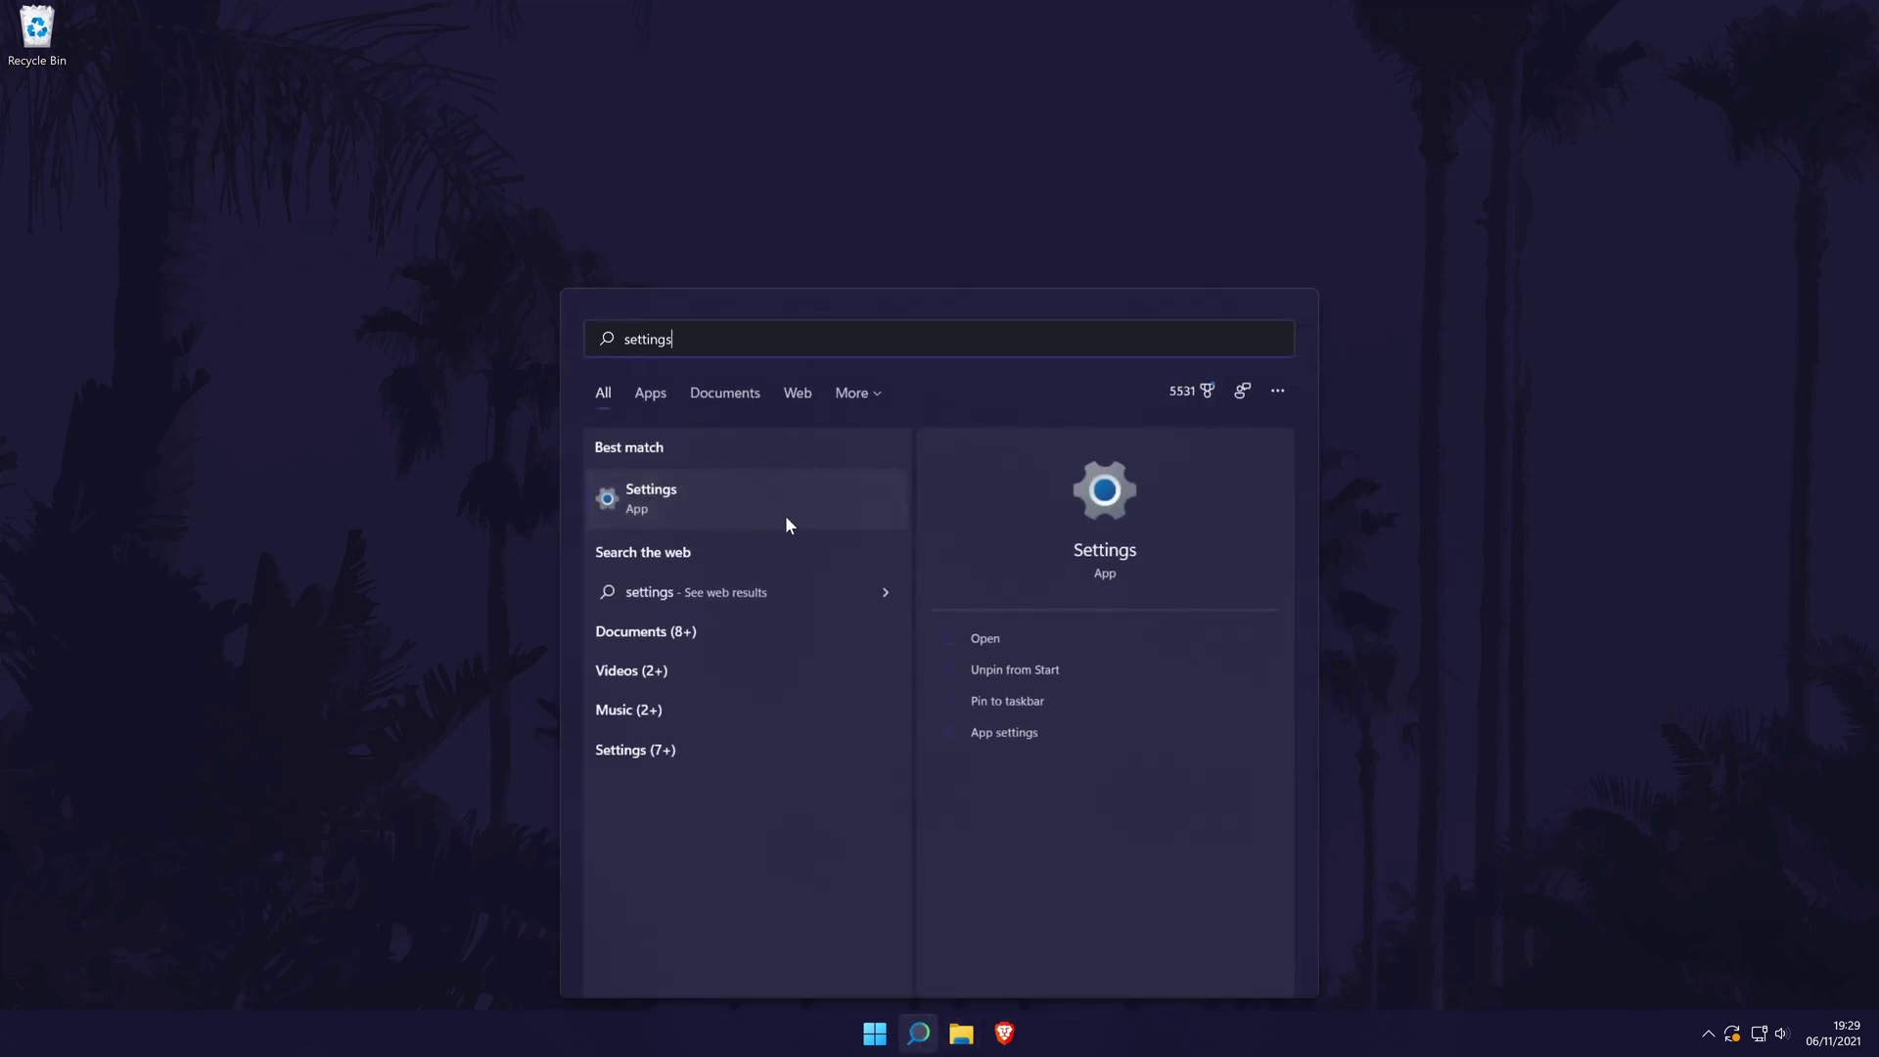
click(755, 498)
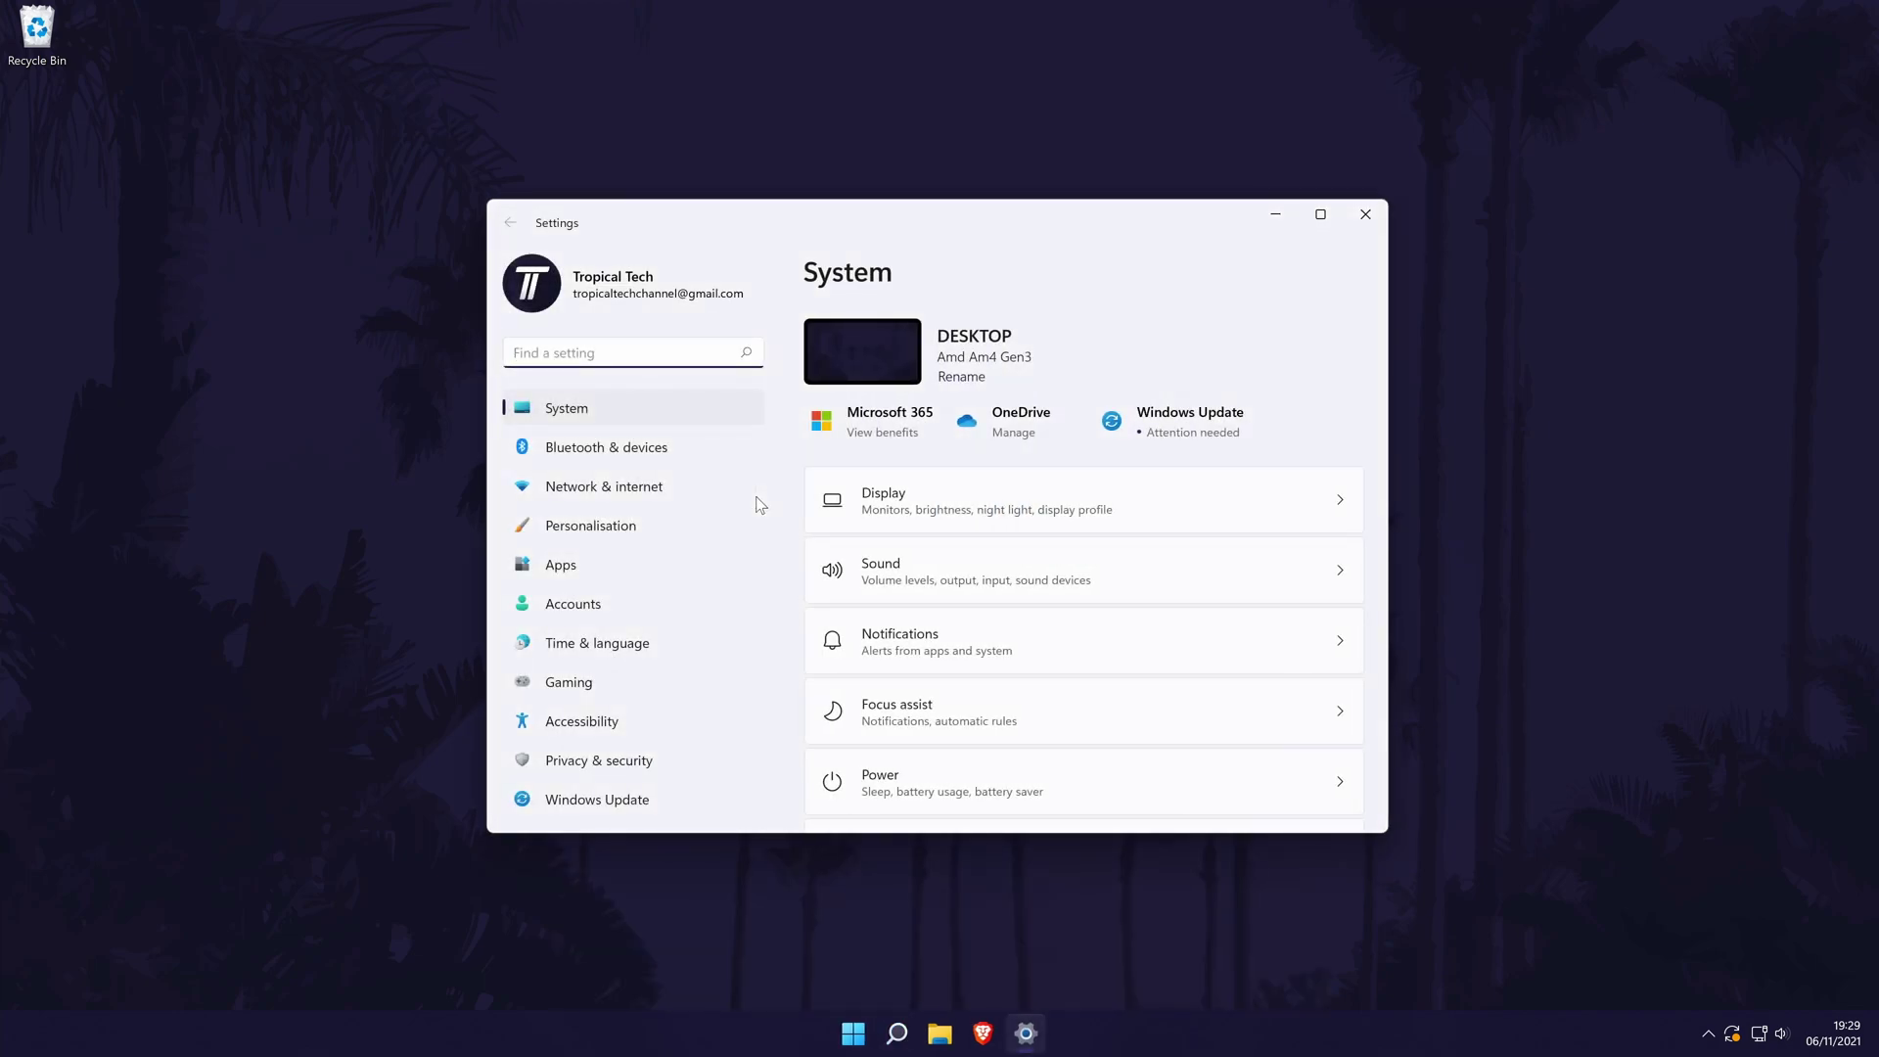
click(643, 644)
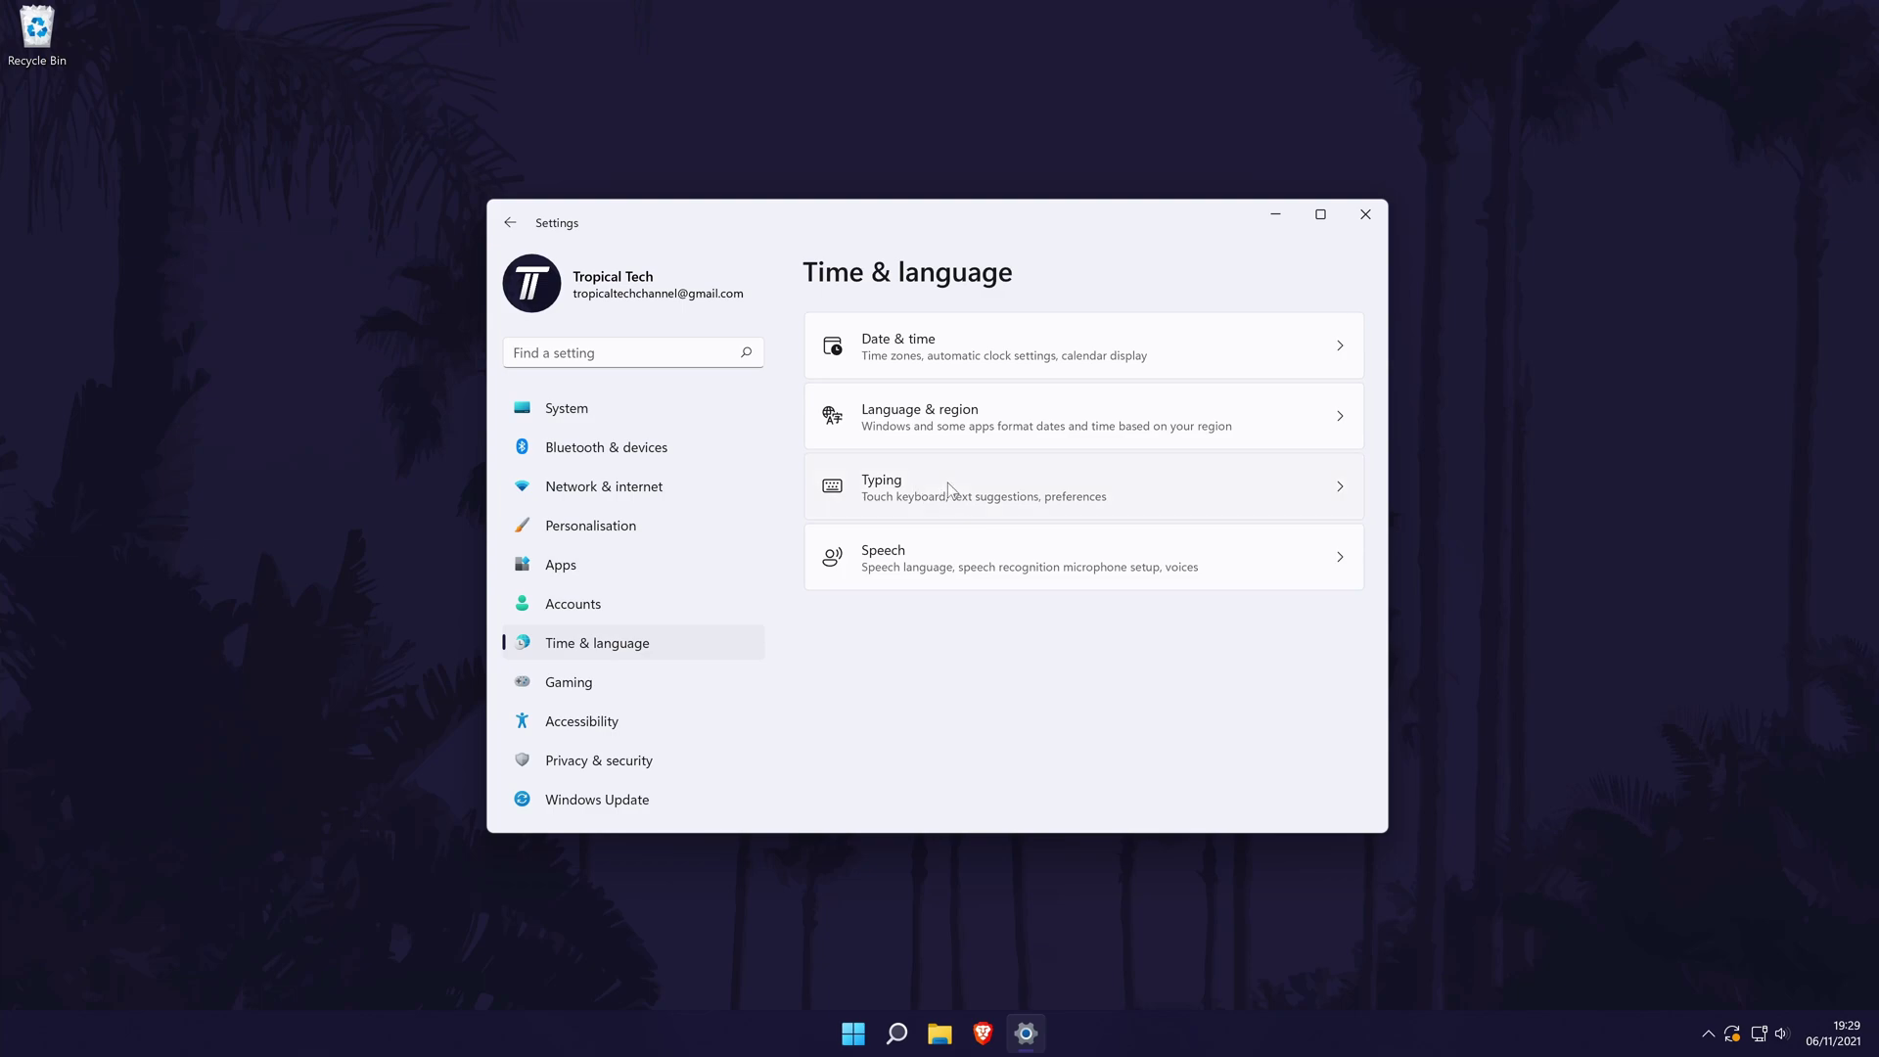
click(948, 489)
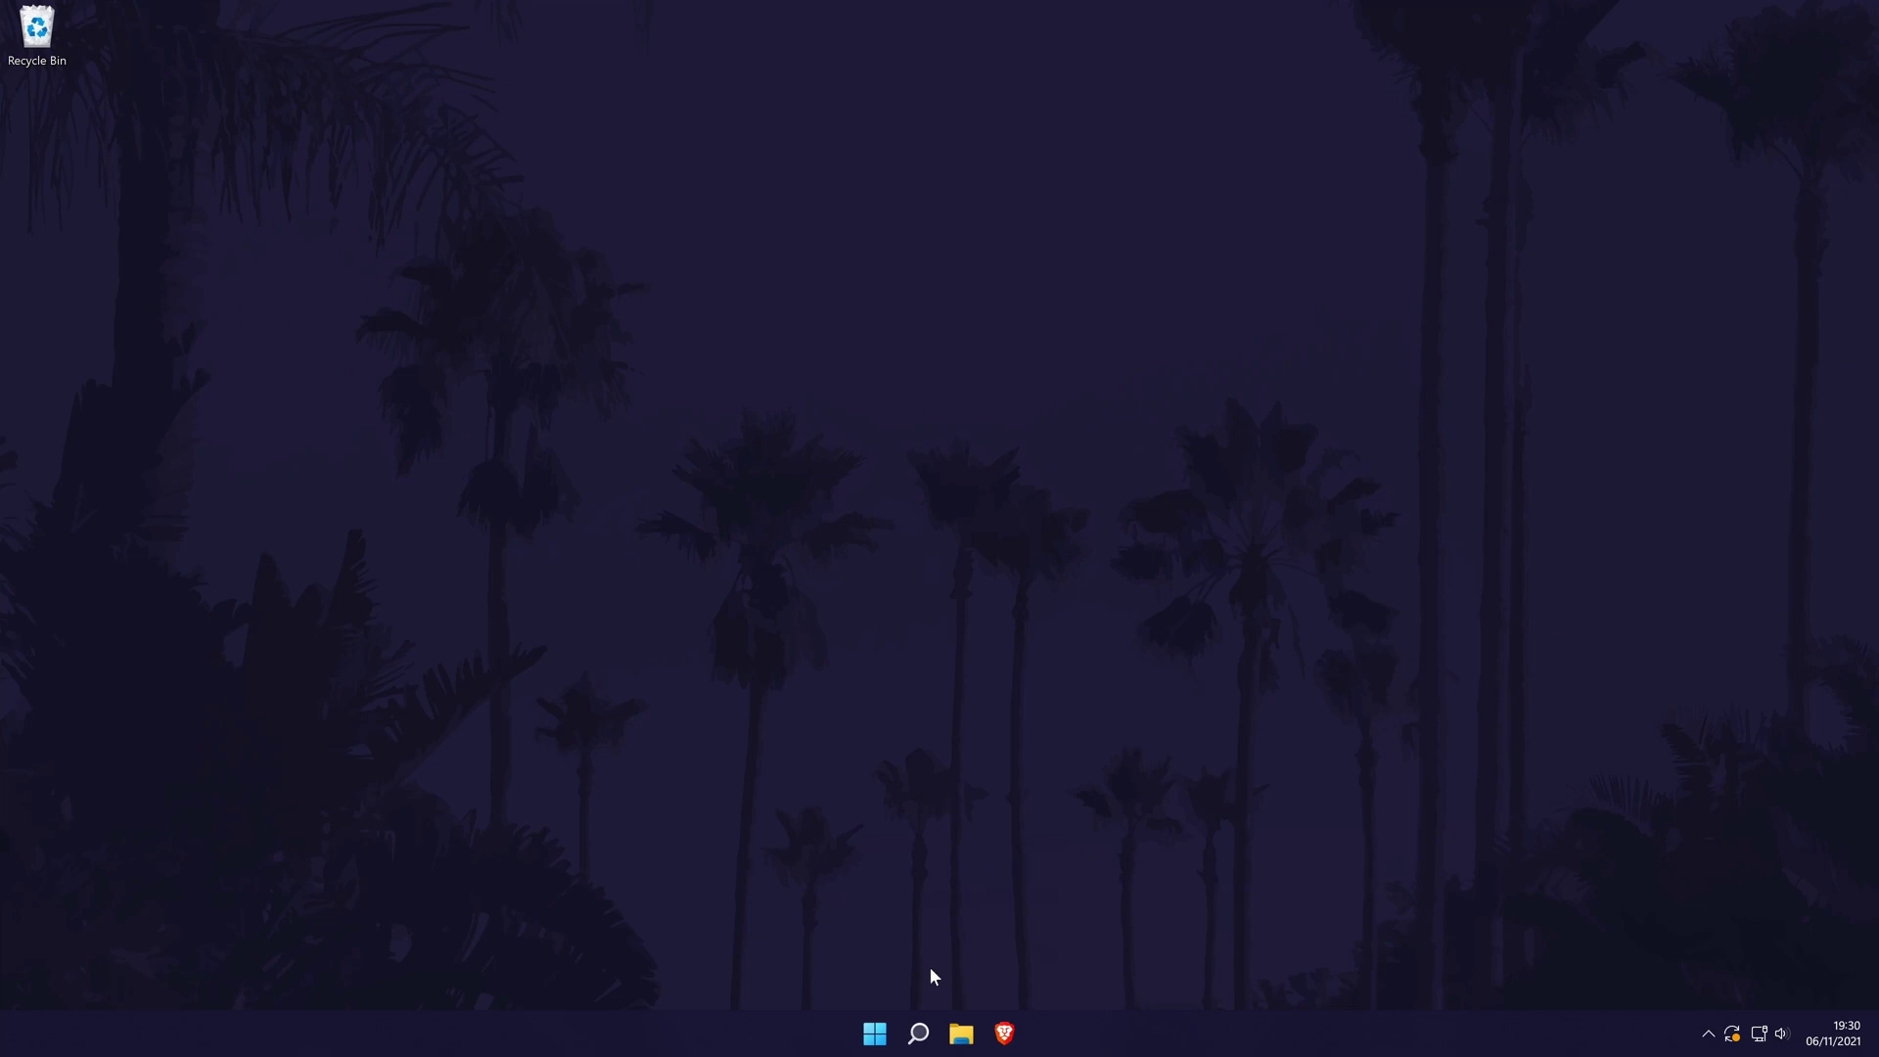
Open Control Panel's Devices and Printers view.
click(915, 1018)
text(control)
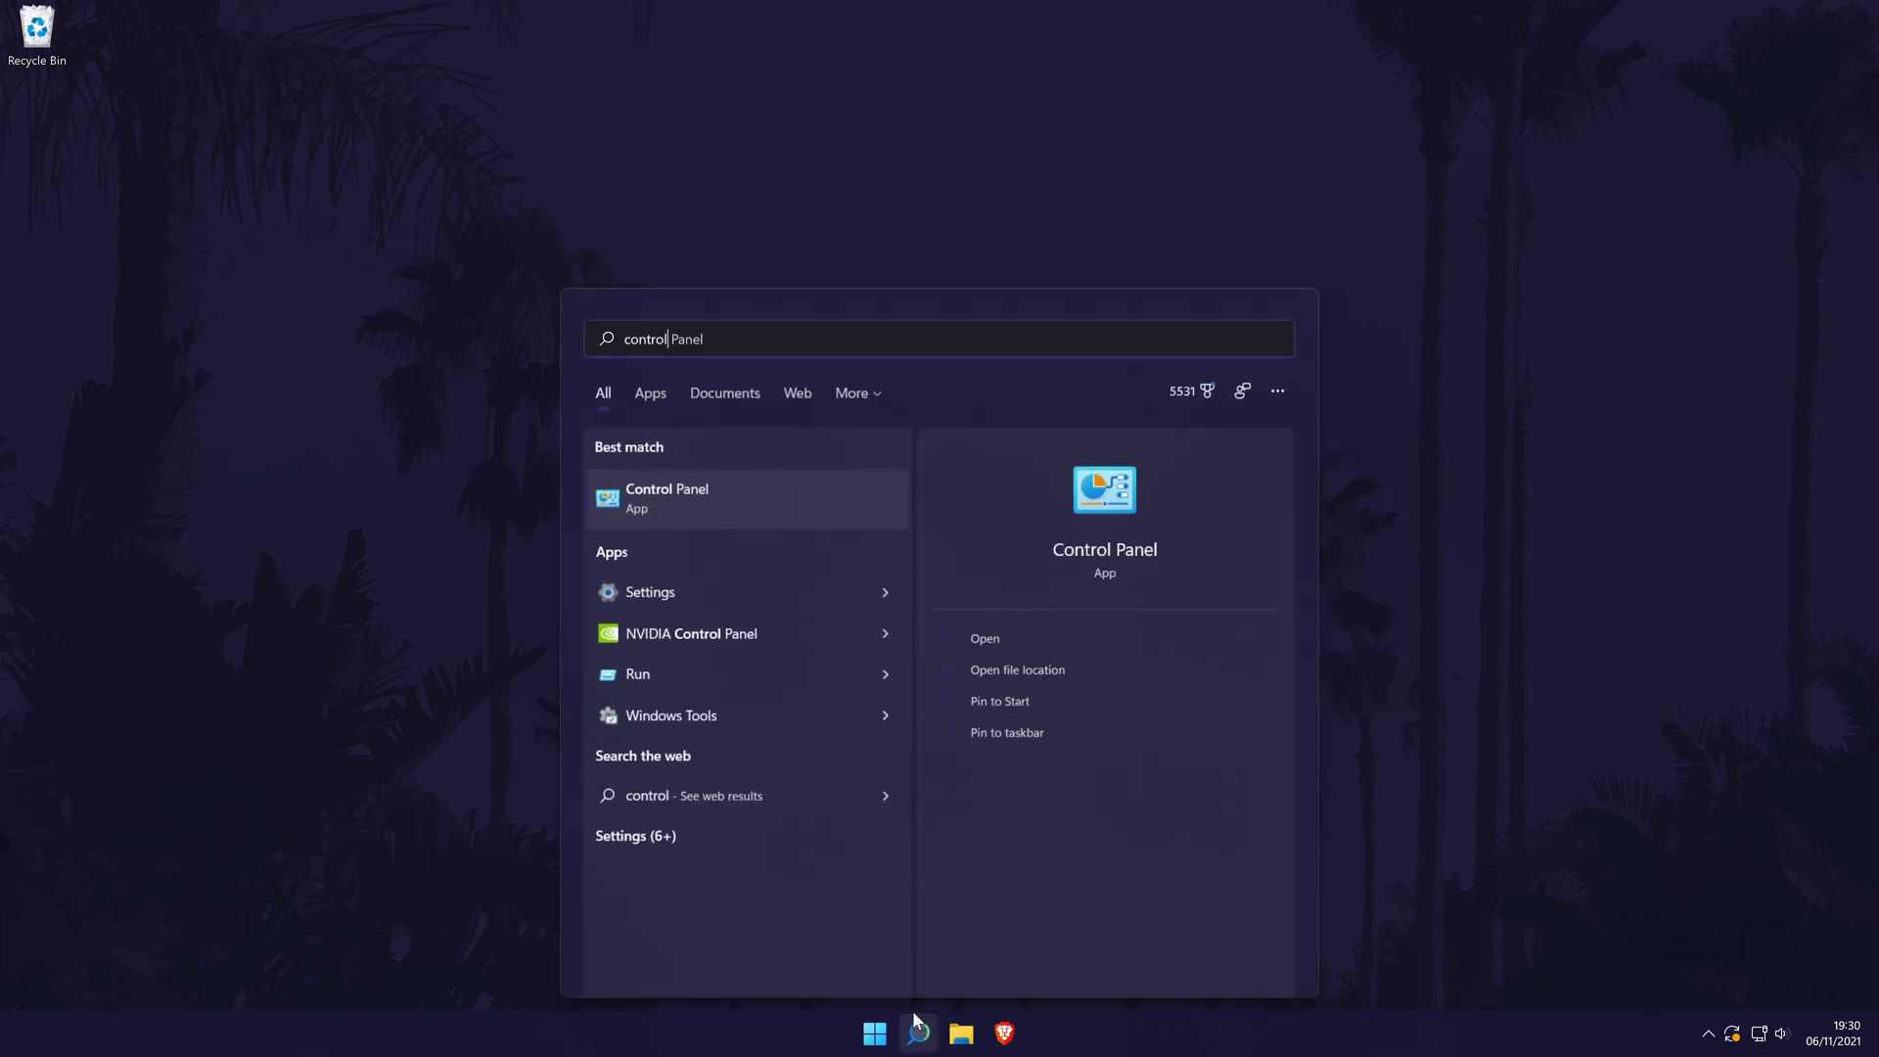
click(753, 493)
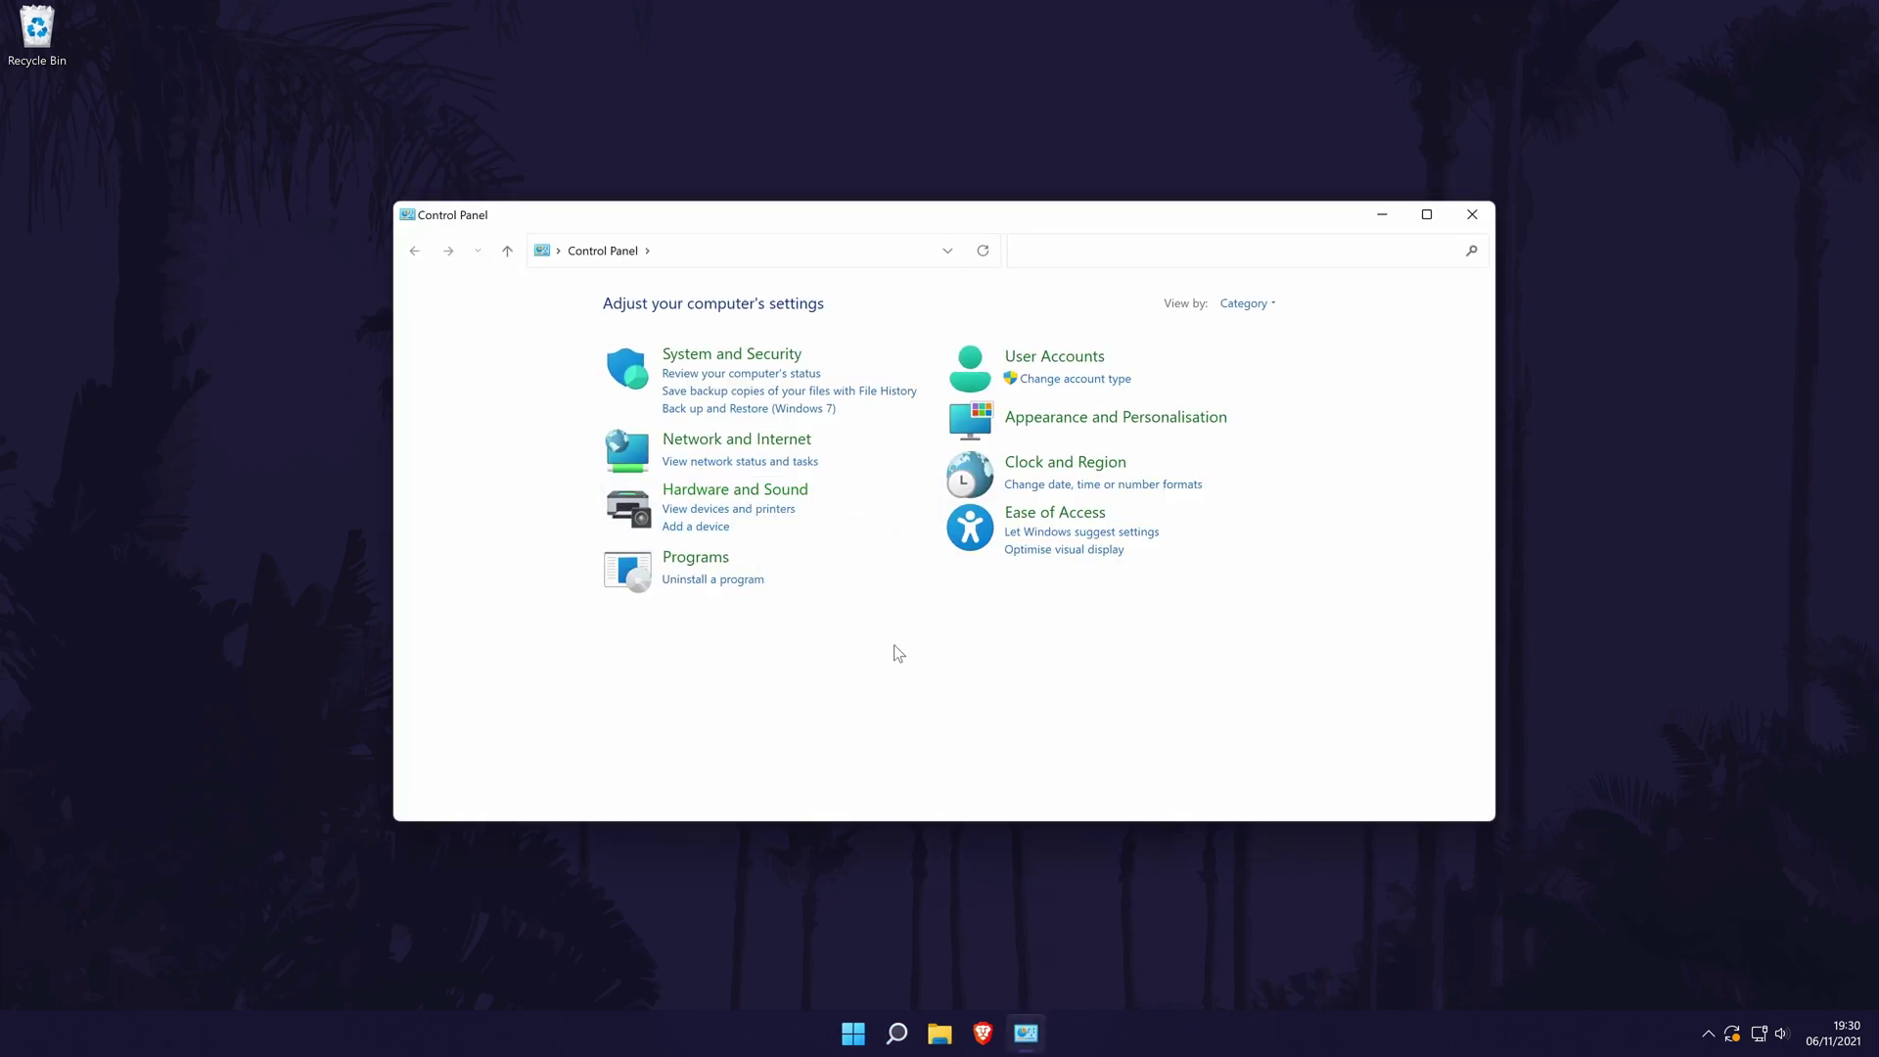
click(735, 509)
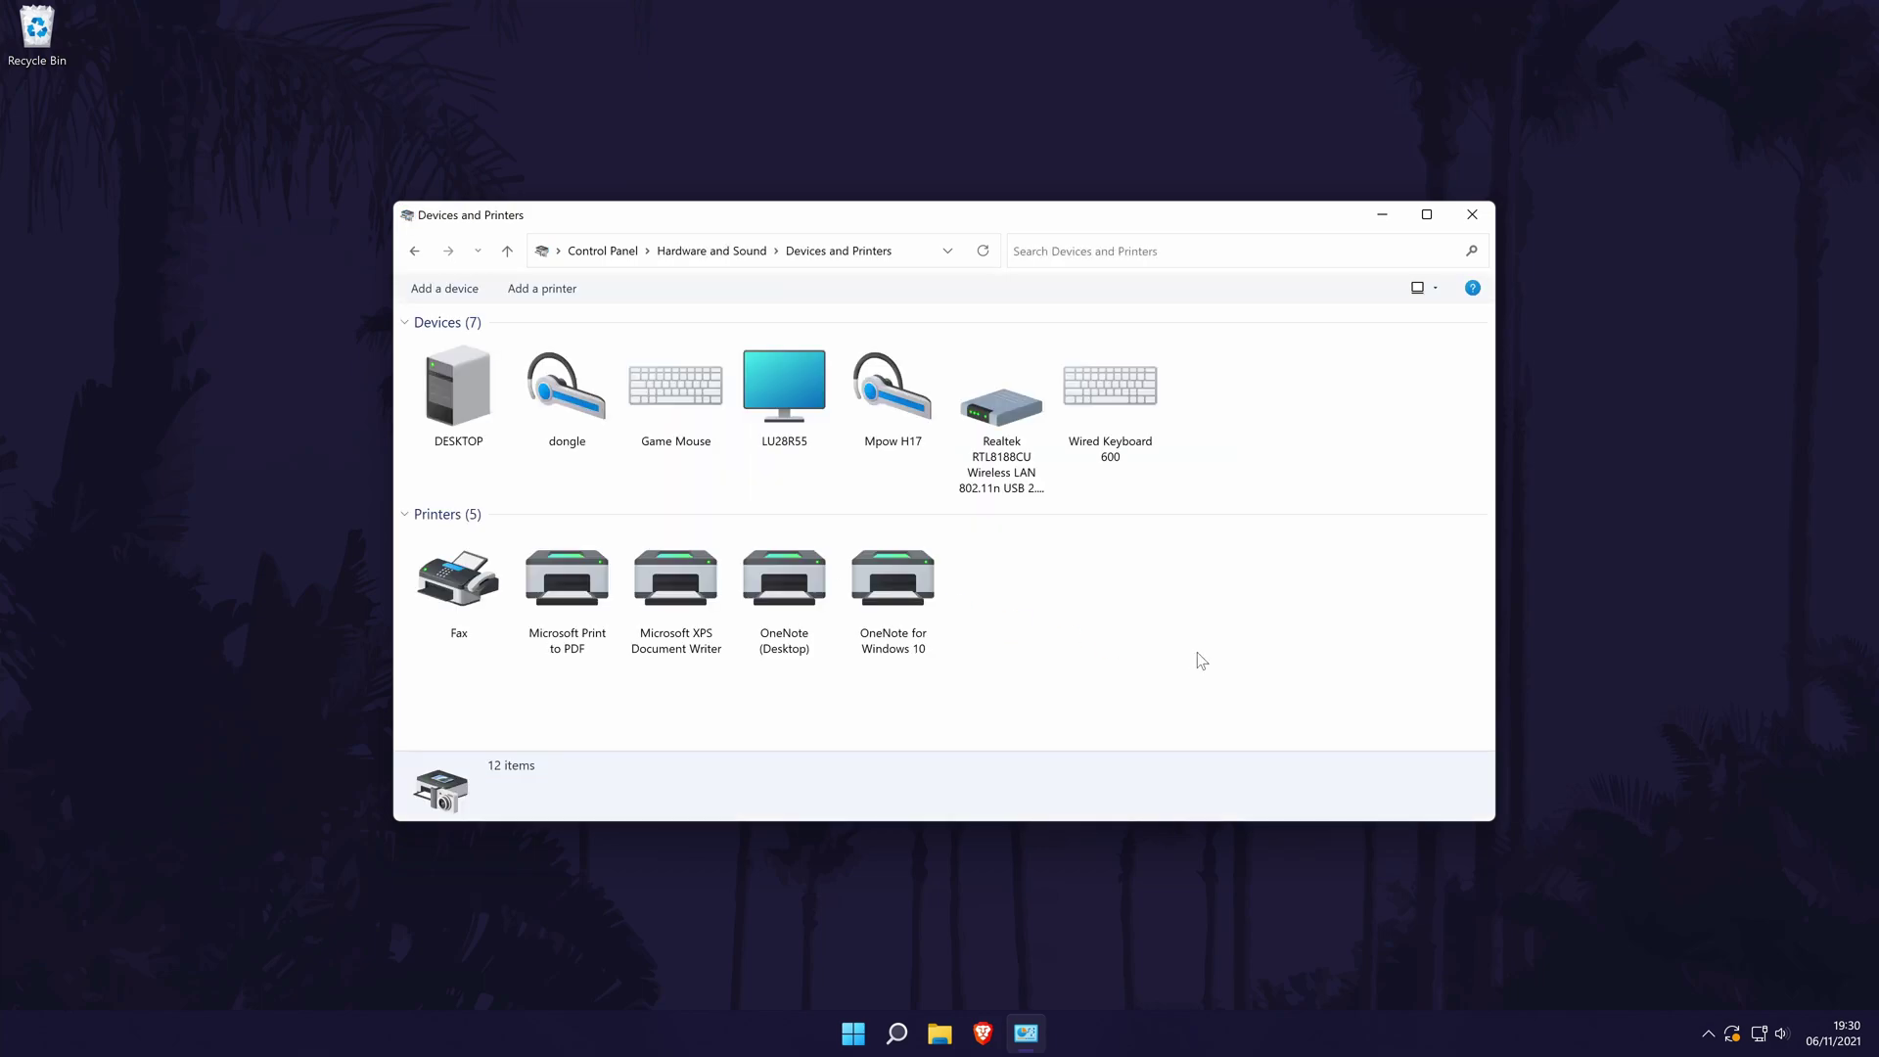
Open the Wired Keyboard 600's keyboard settings and test repeat speed with 'a'.
right_click(1109, 385)
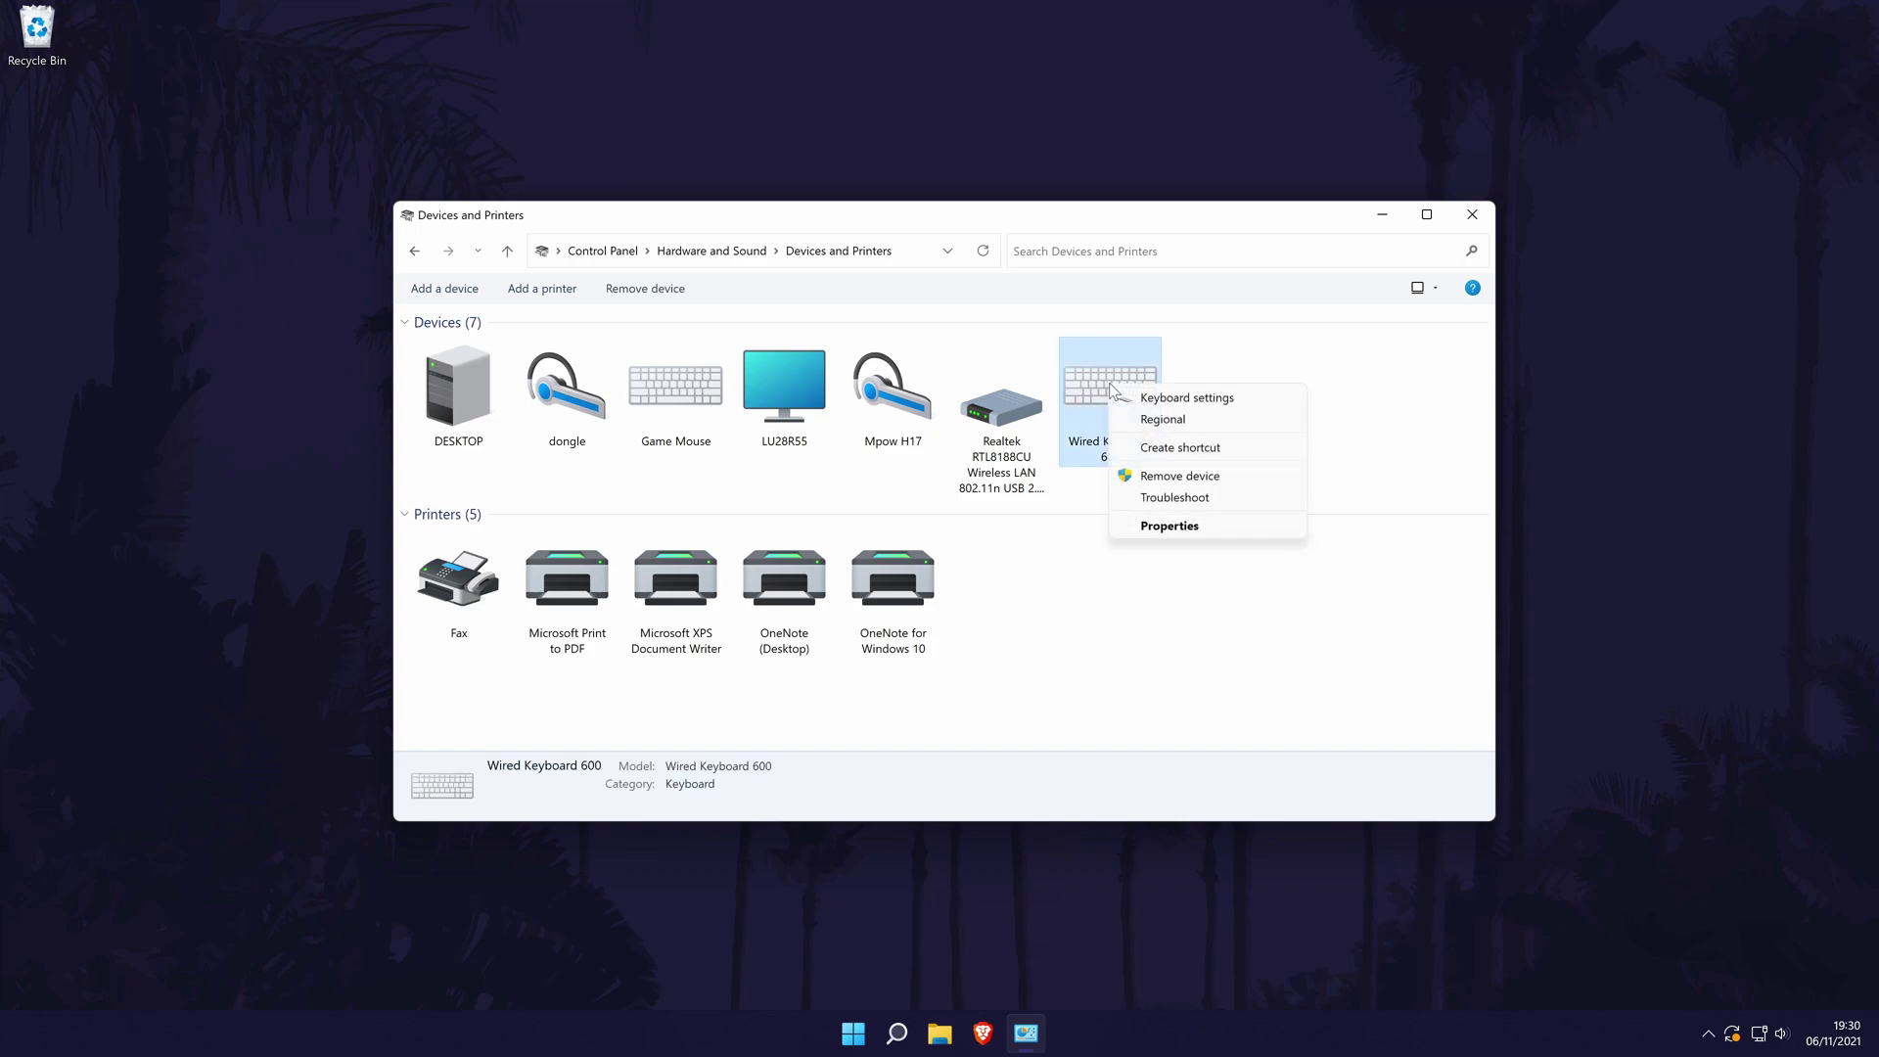
click(1270, 399)
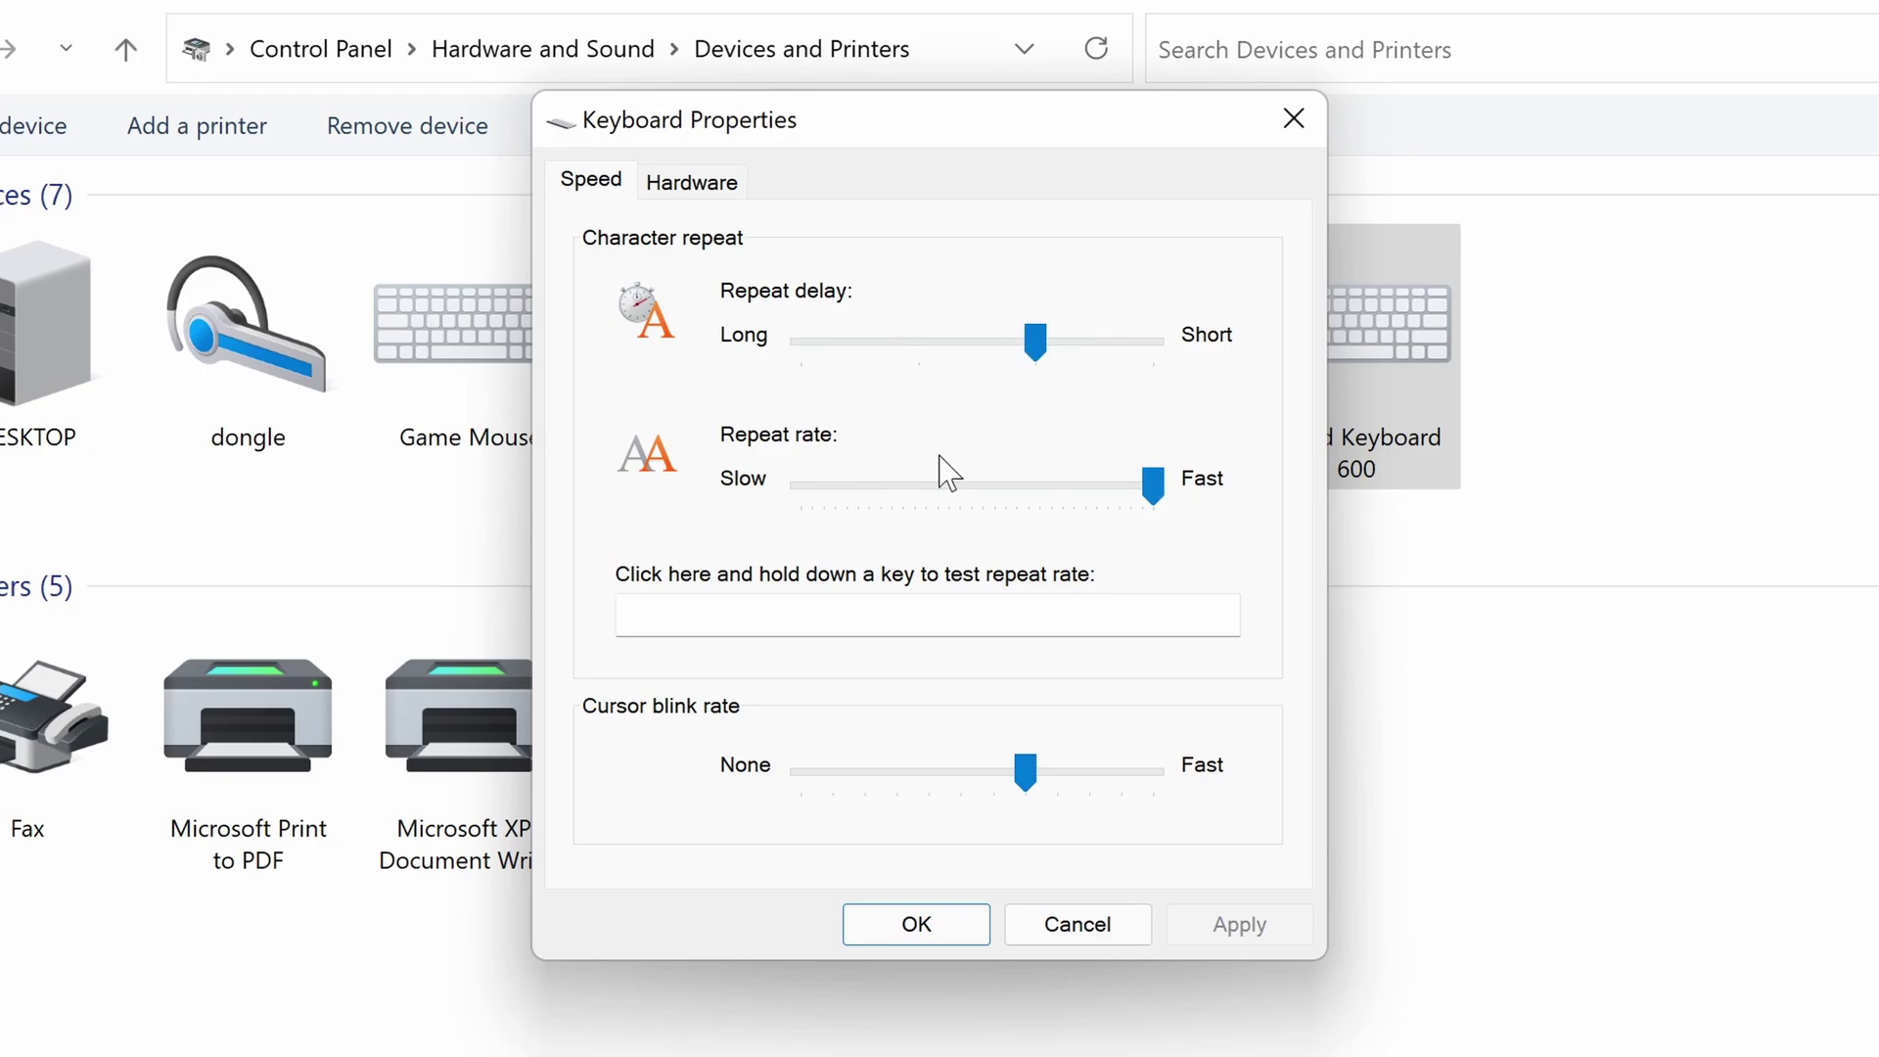
click(842, 614)
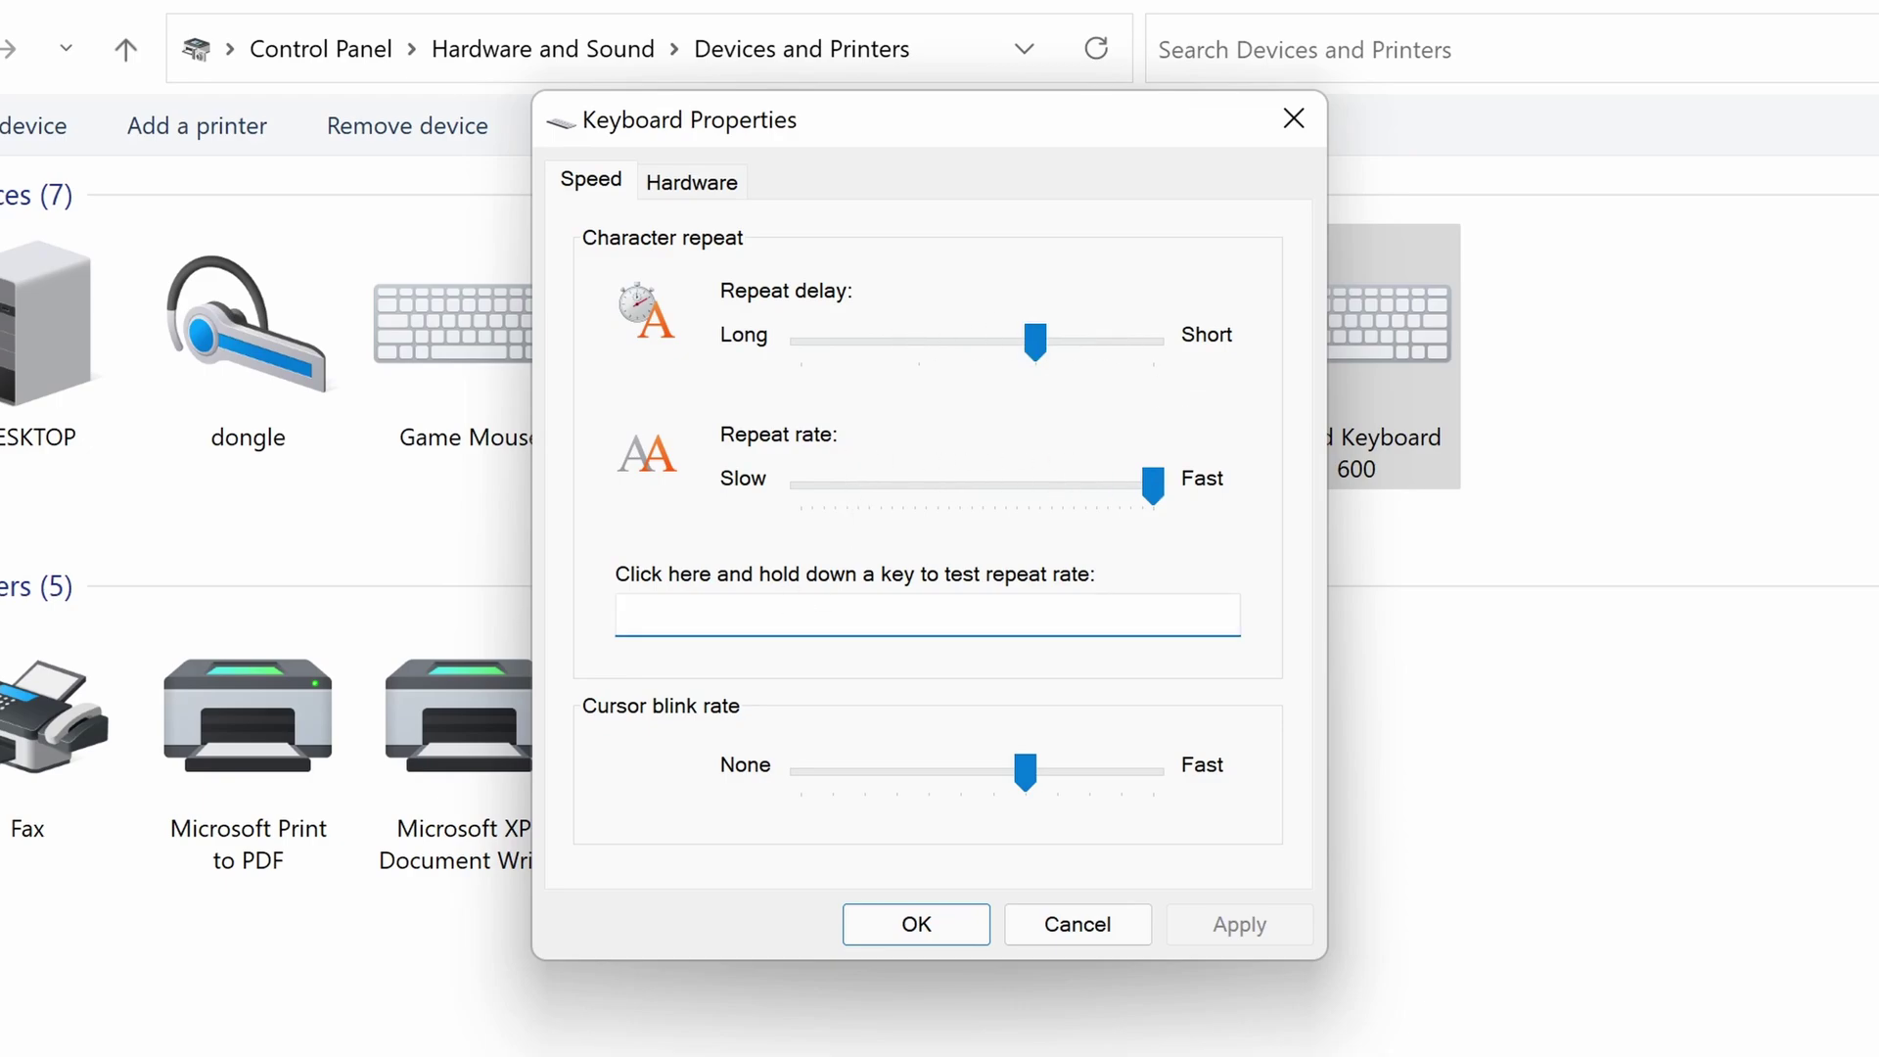
text(aaaaaaaaaaaaaaaaaaaaaaaaa)
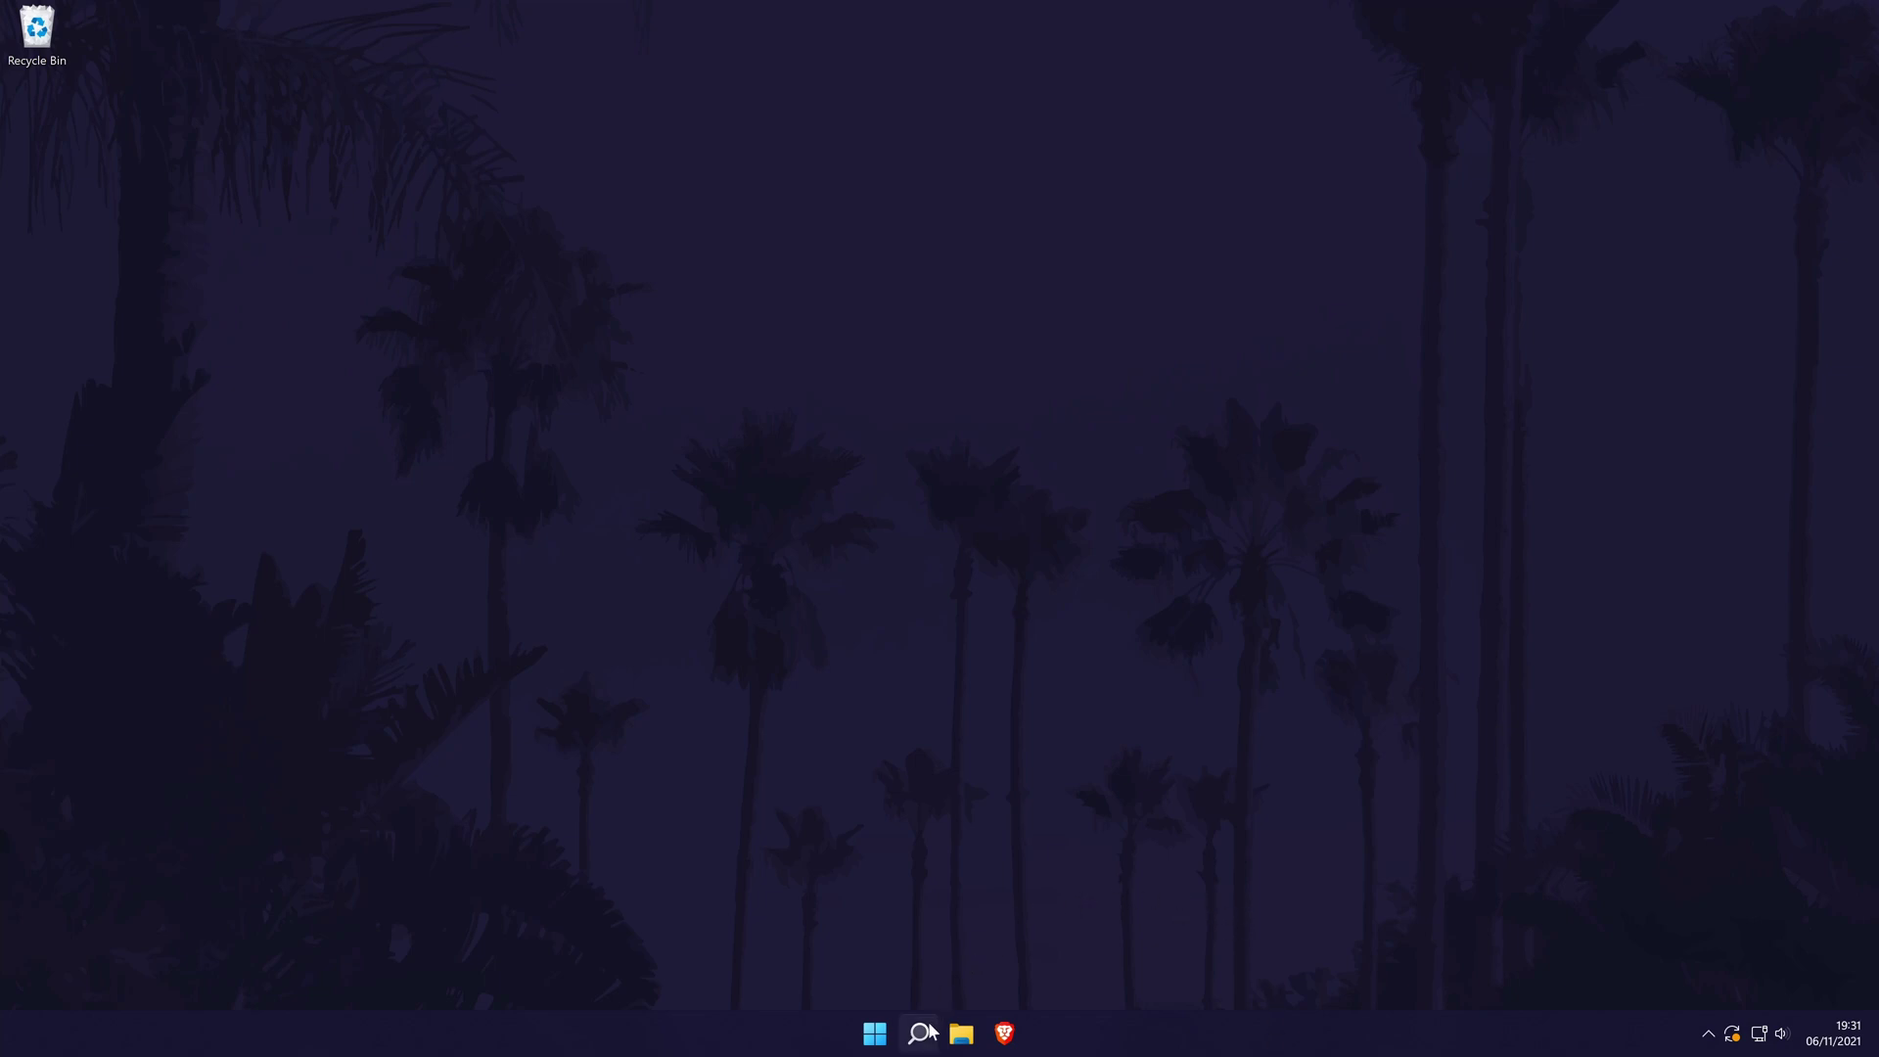
Open Settings > Accessibility > Keyboard under Interaction to view Sticky, Filter and Toggle keys.
click(921, 1032)
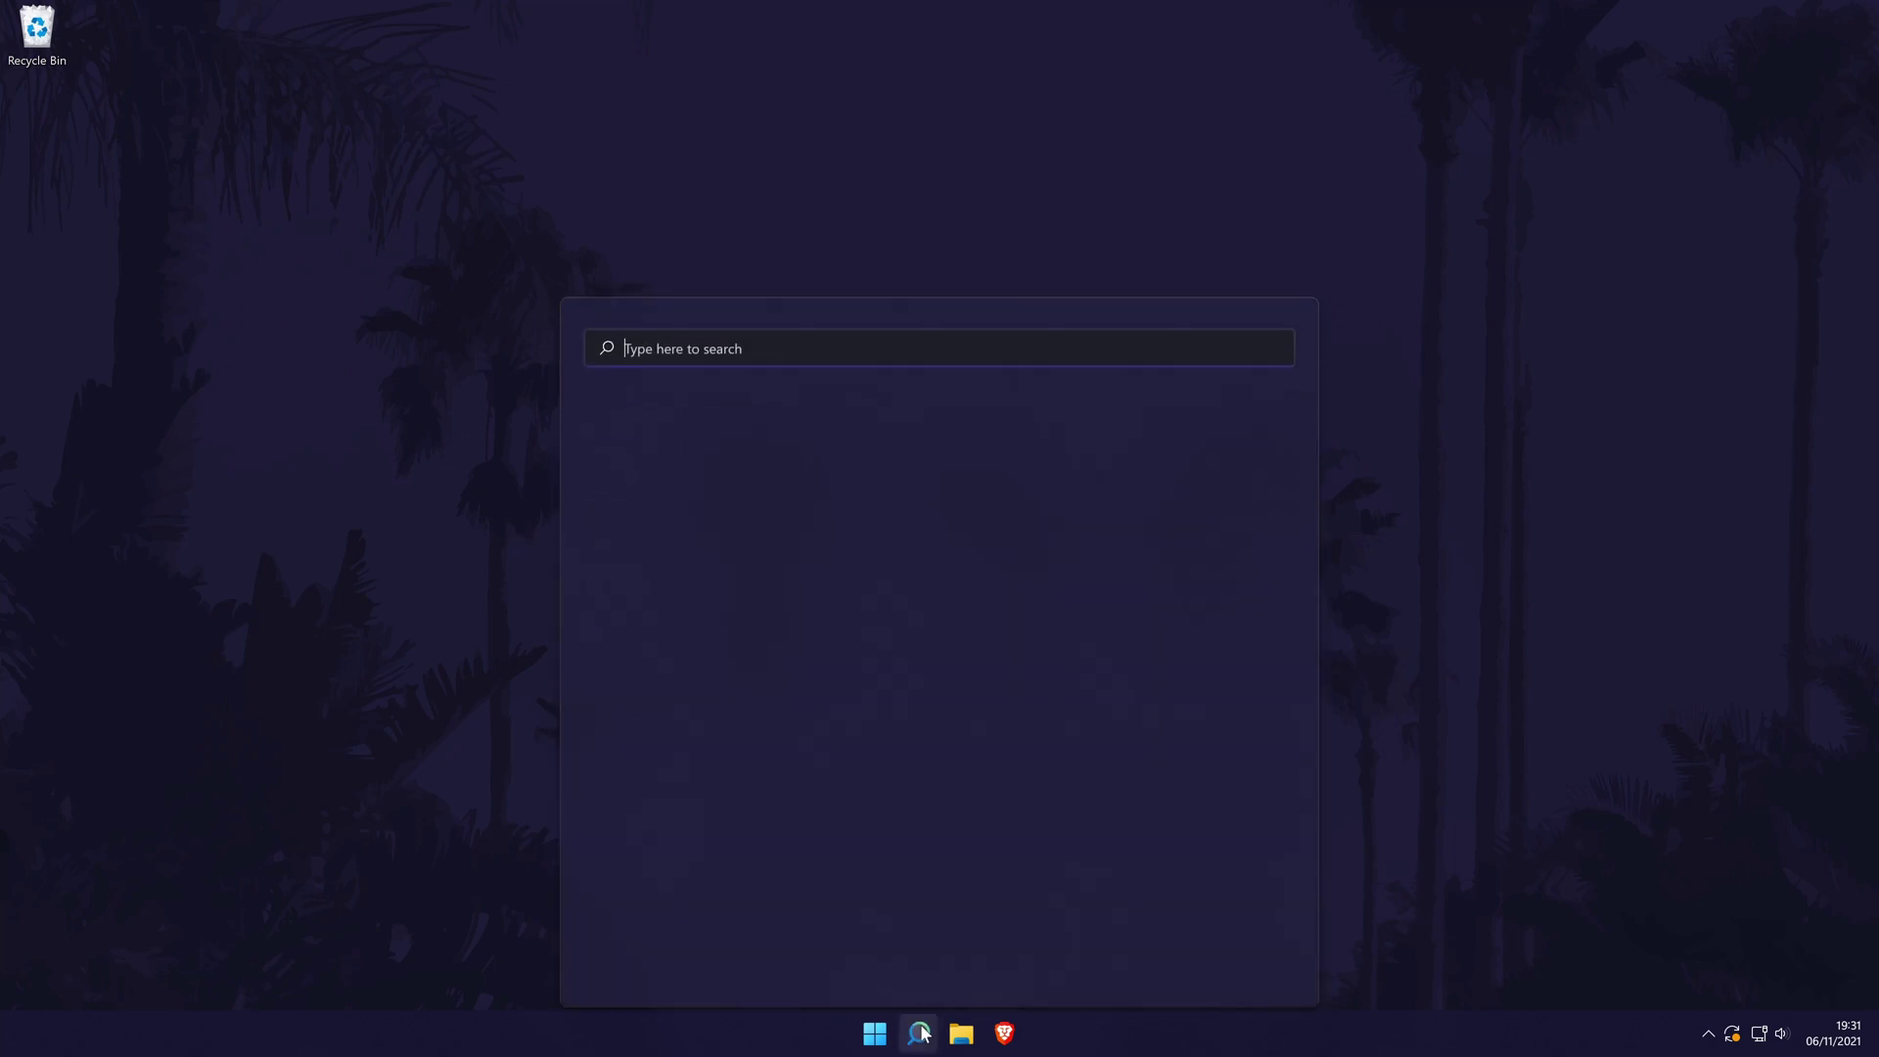
text(settings)
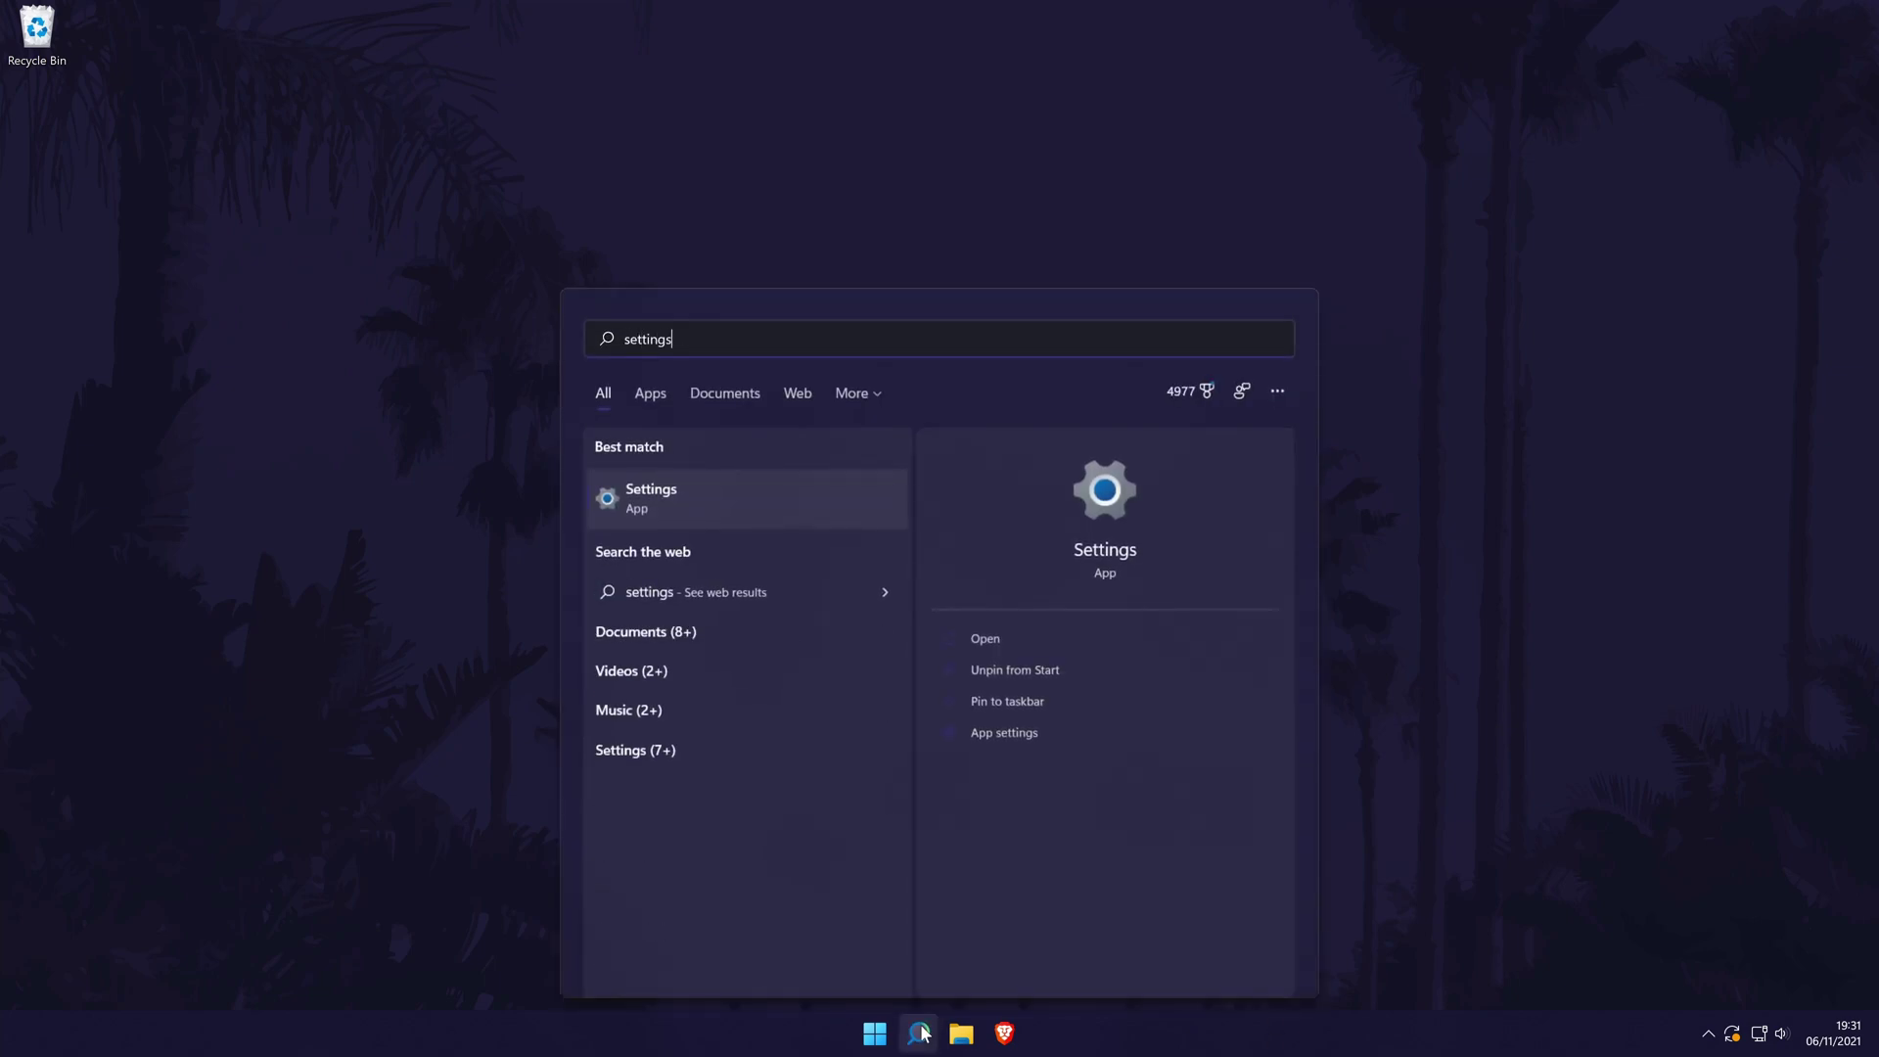
click(674, 514)
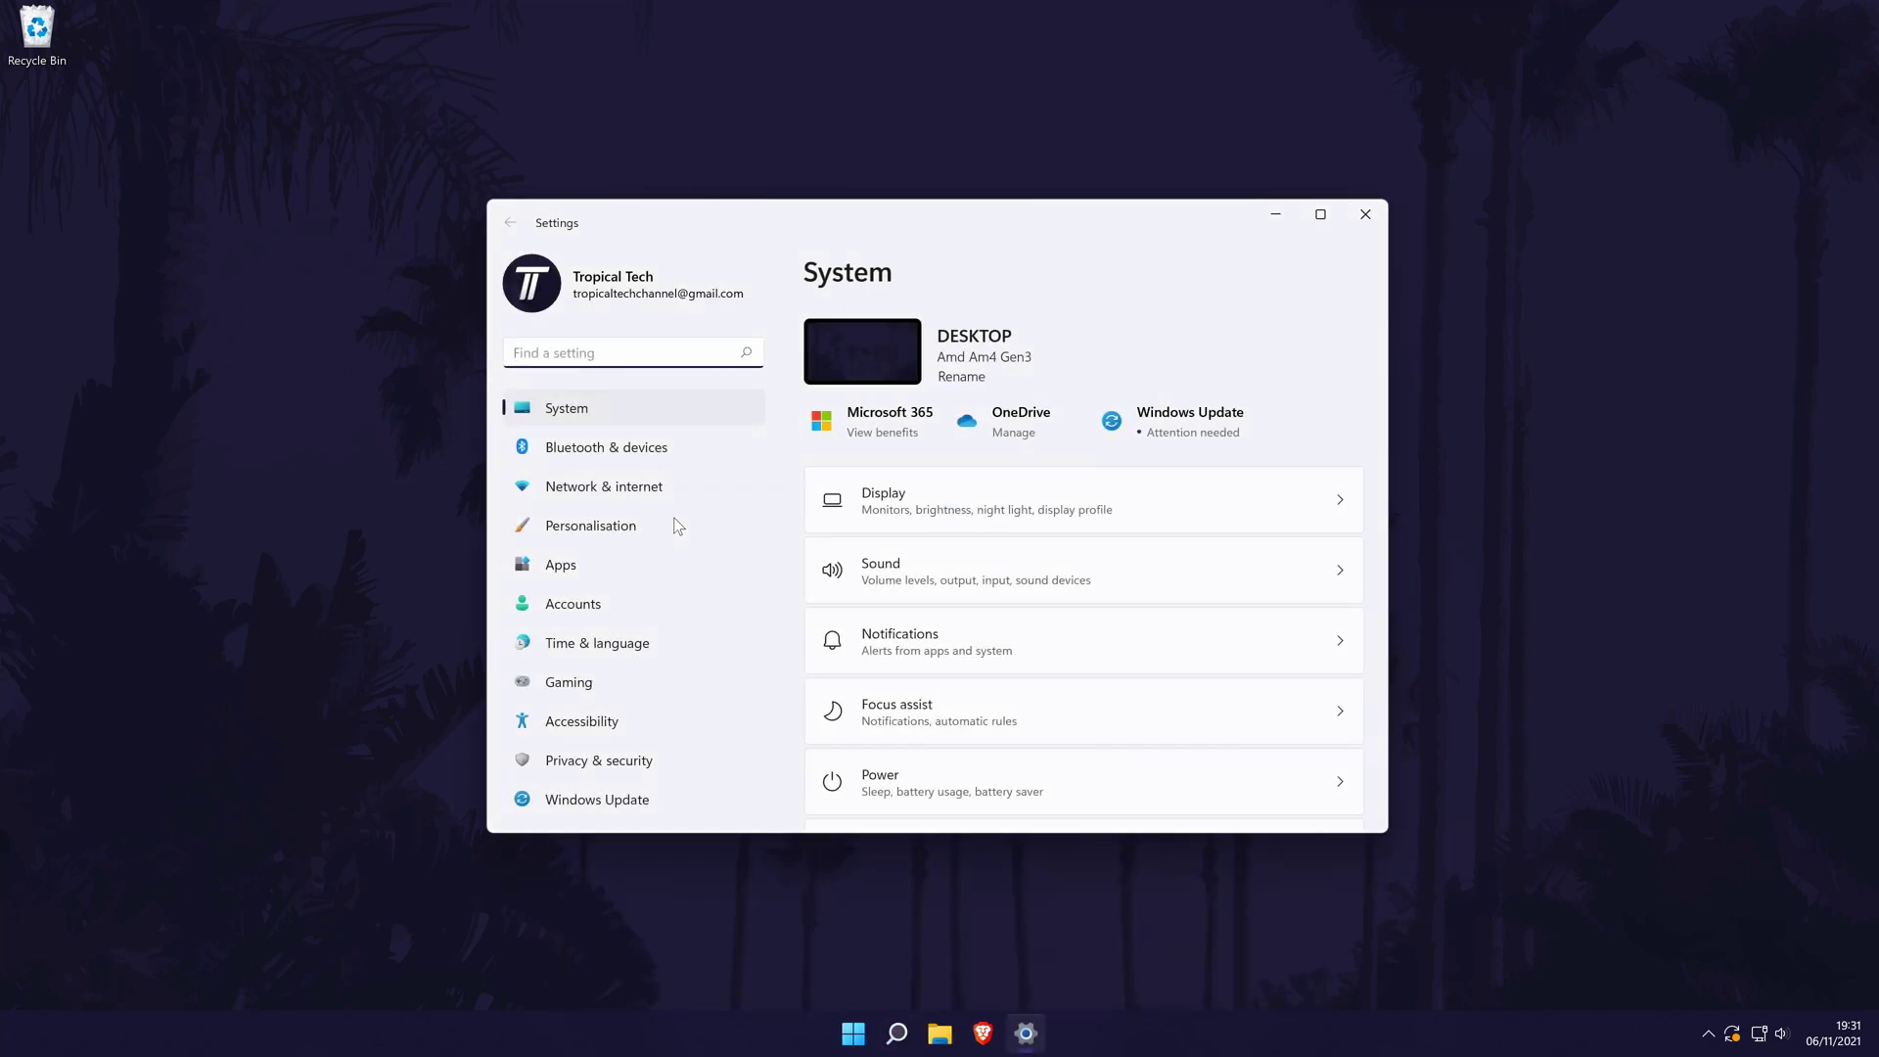
click(607, 723)
scroll(1050, 454, down, 6)
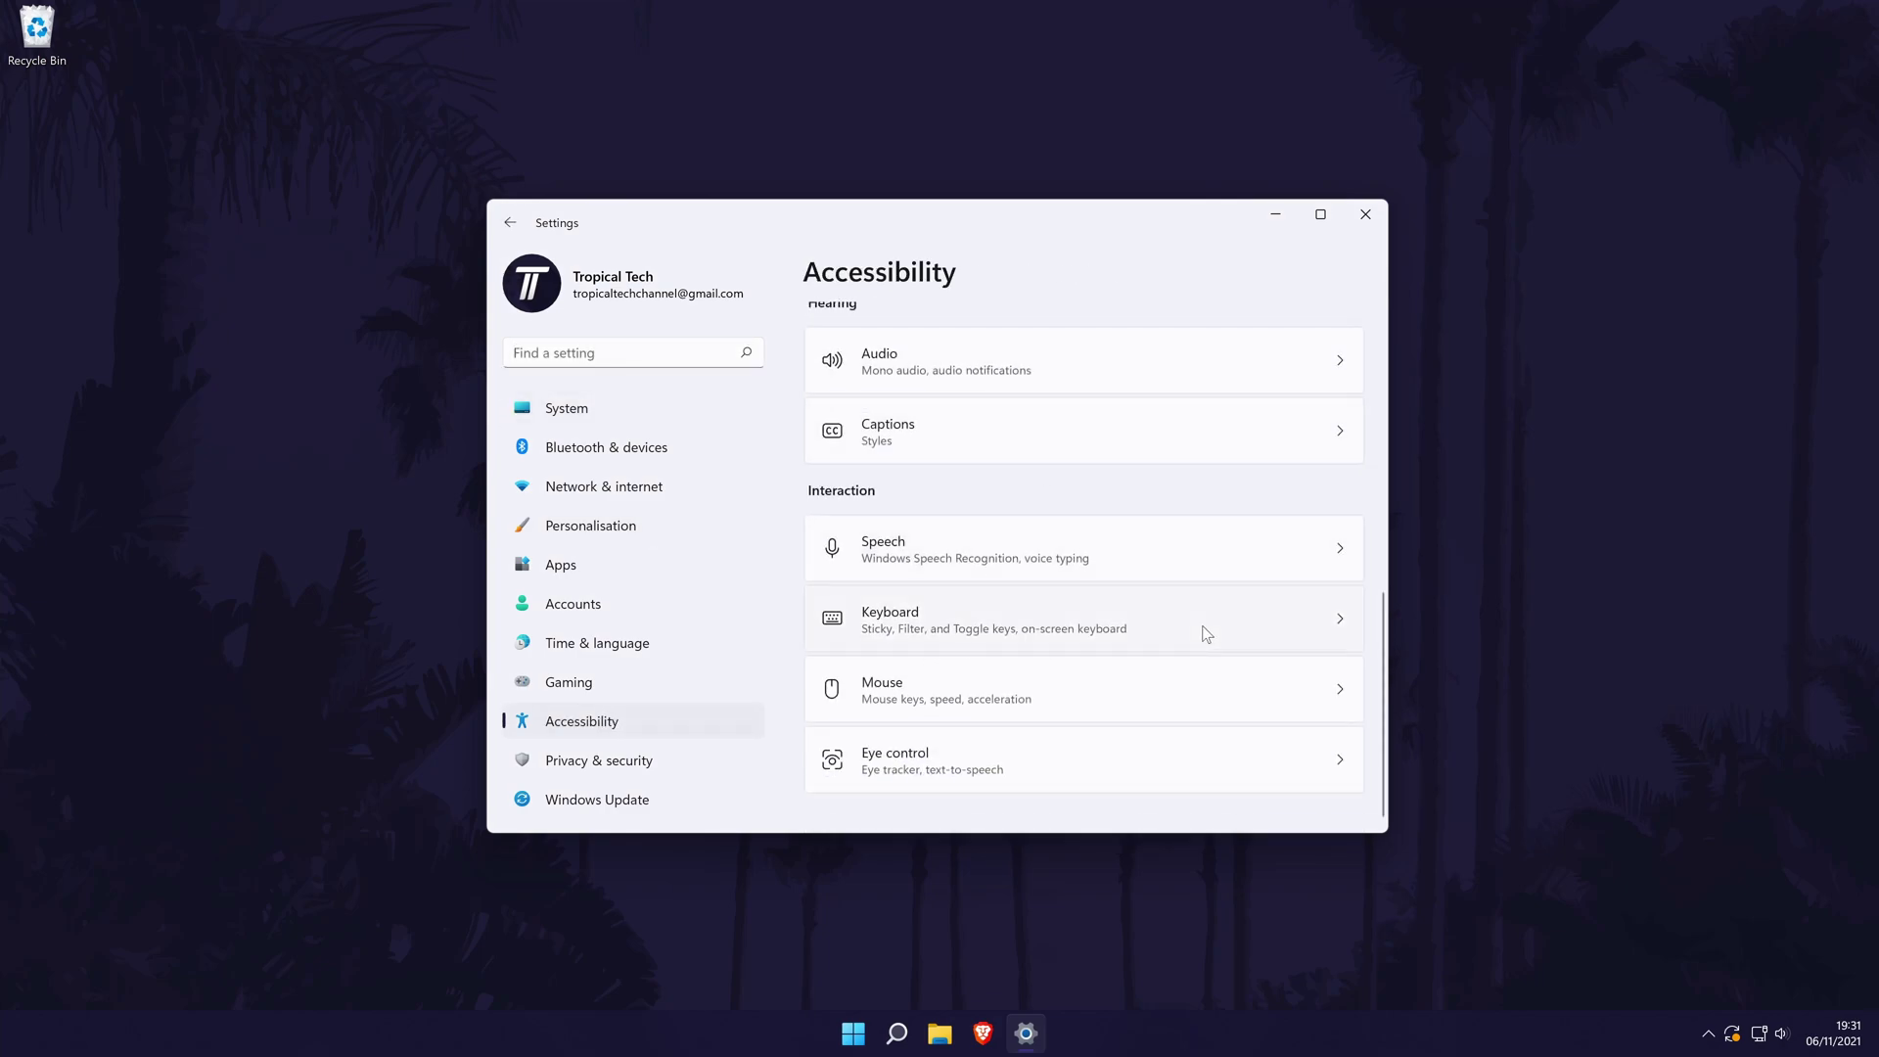
click(1207, 634)
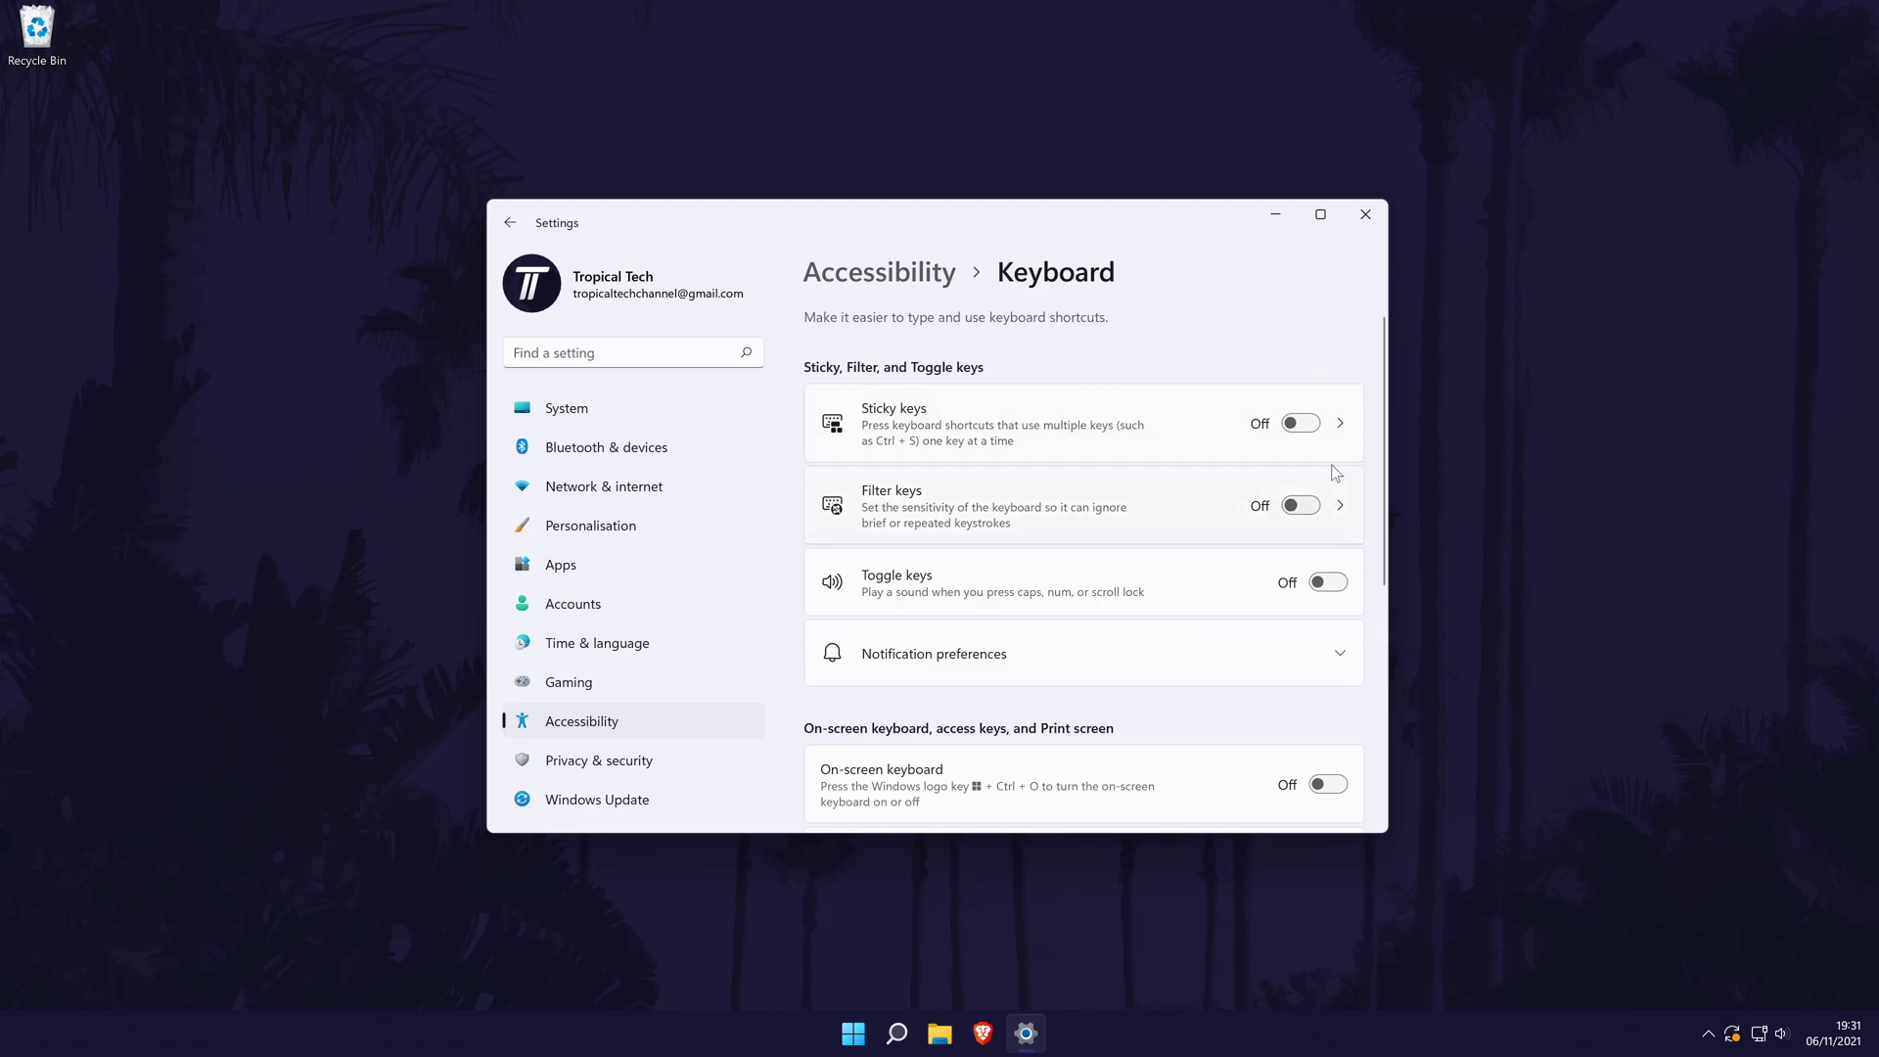